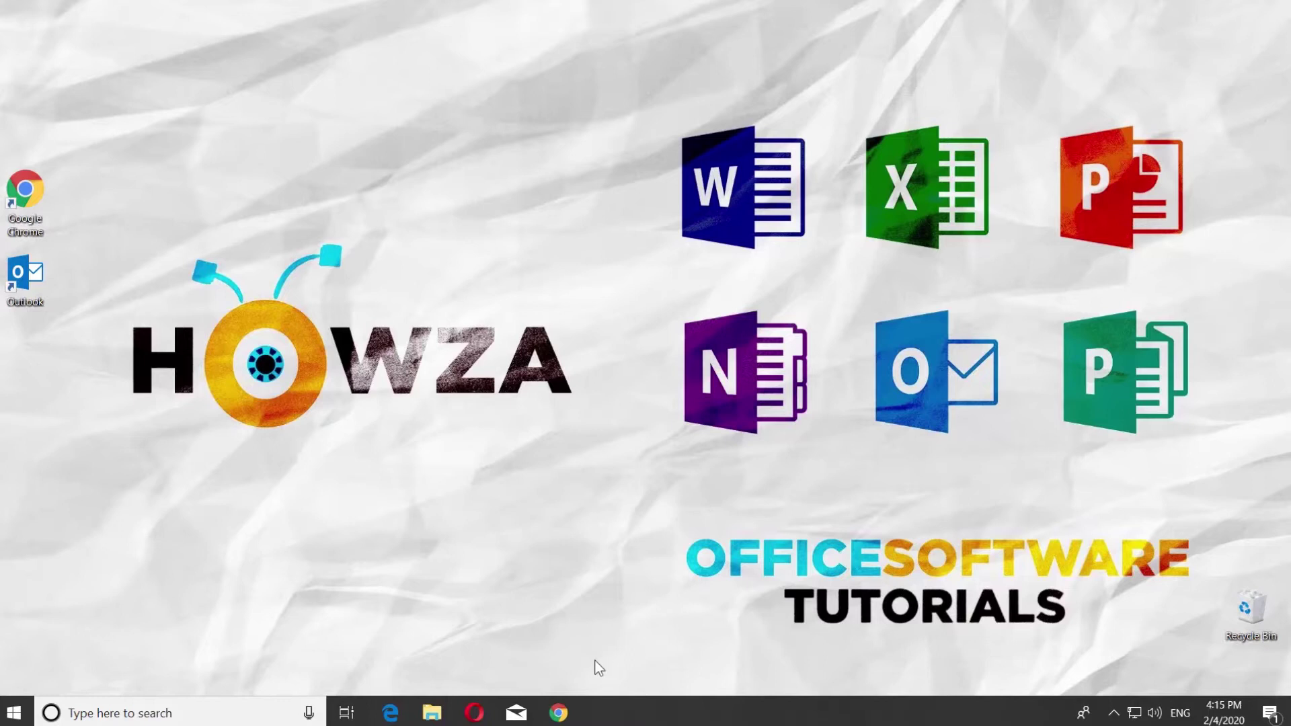
# Step: Open Chrome and go from Google Account's People & sharing to the eight-contact Google Contacts list
pyautogui.click(559, 712)
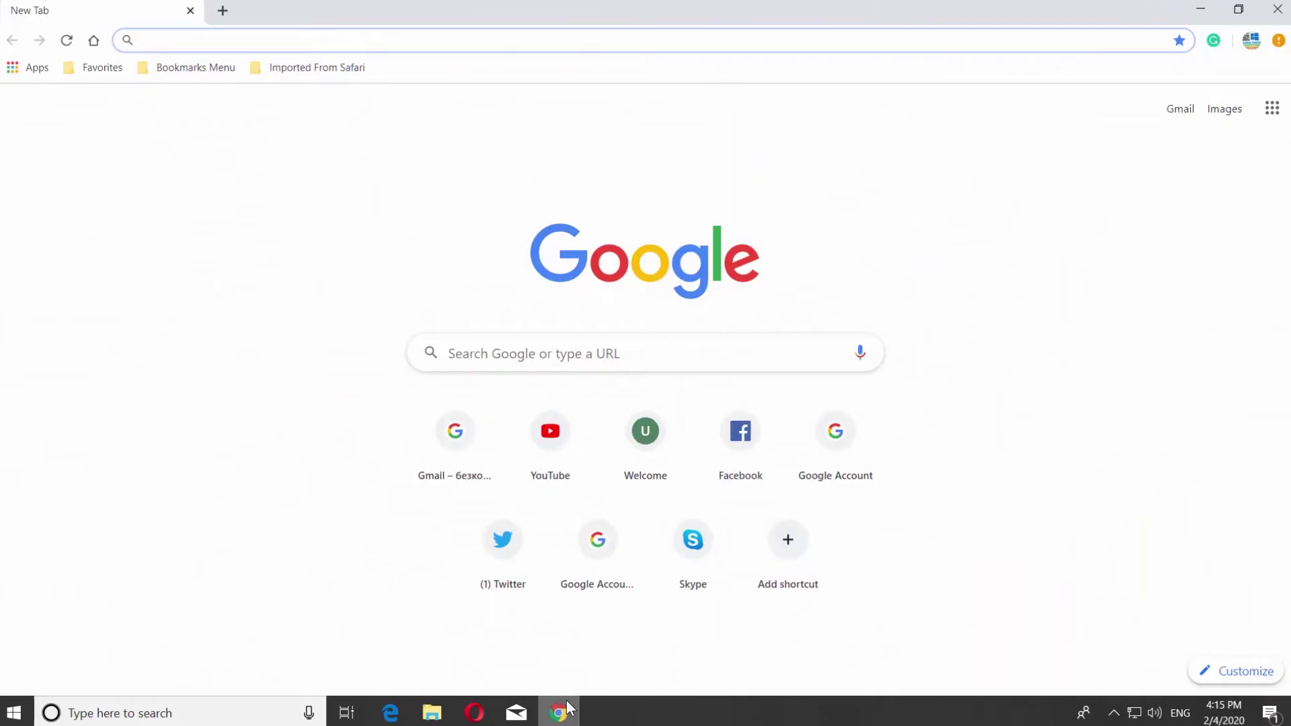
pyautogui.click(1275, 114)
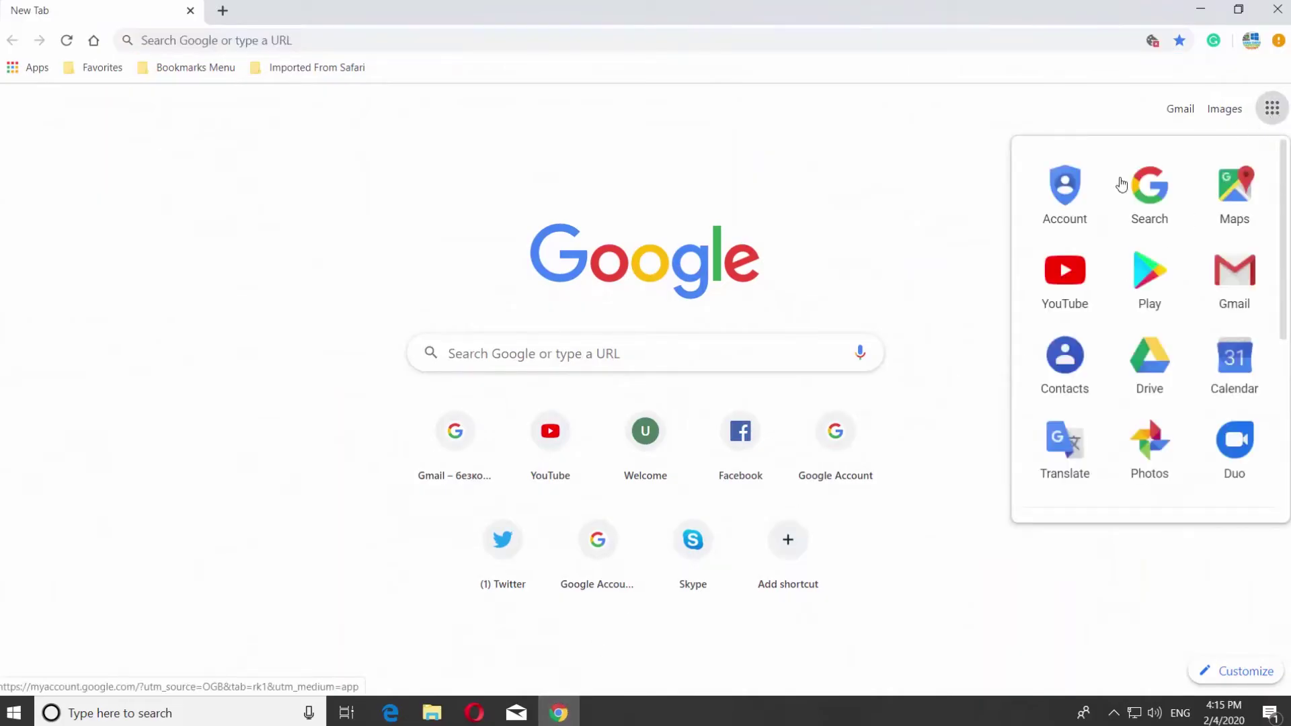
pyautogui.click(1080, 210)
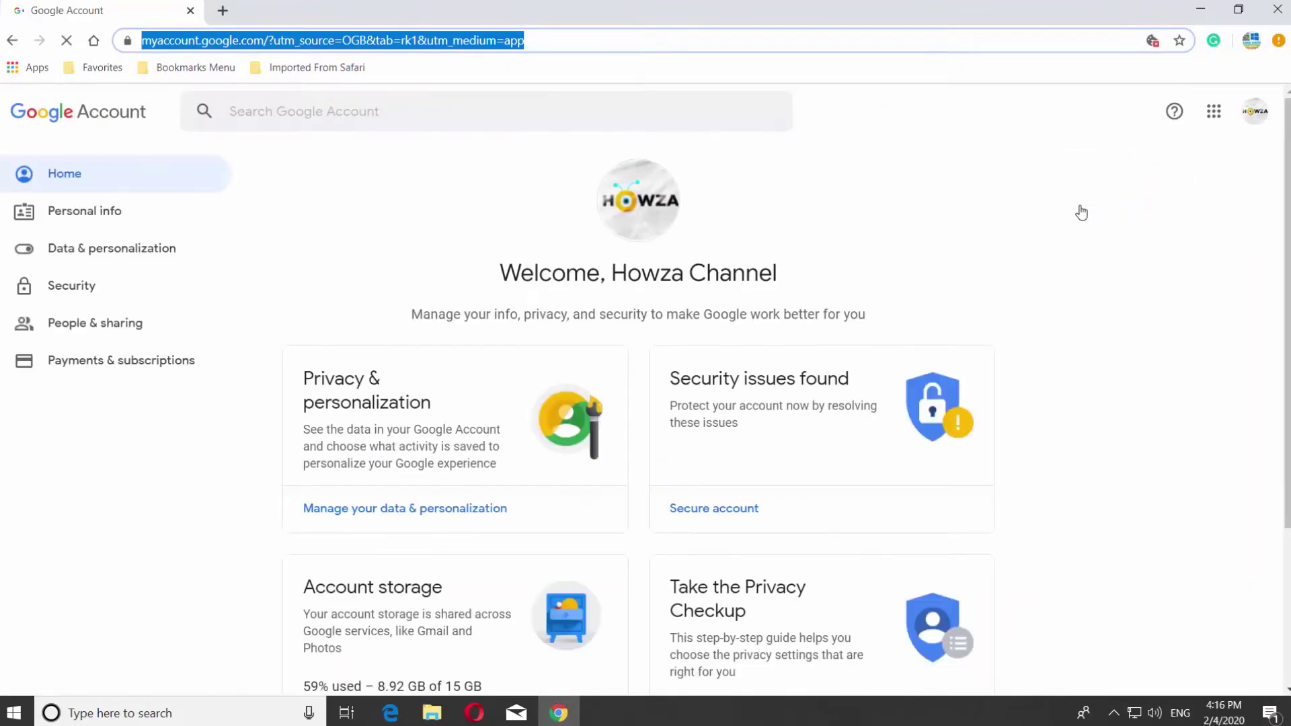
pyautogui.scroll(-2, 1081, 207)
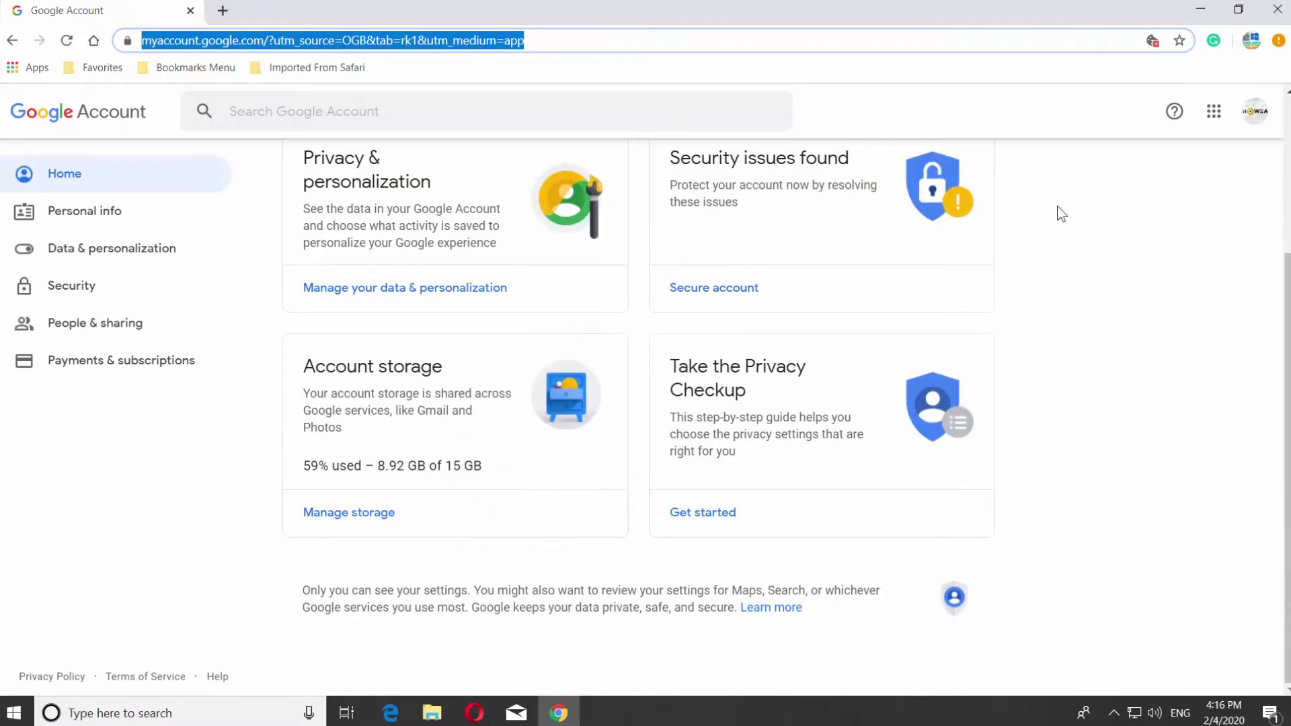
pyautogui.click(143, 323)
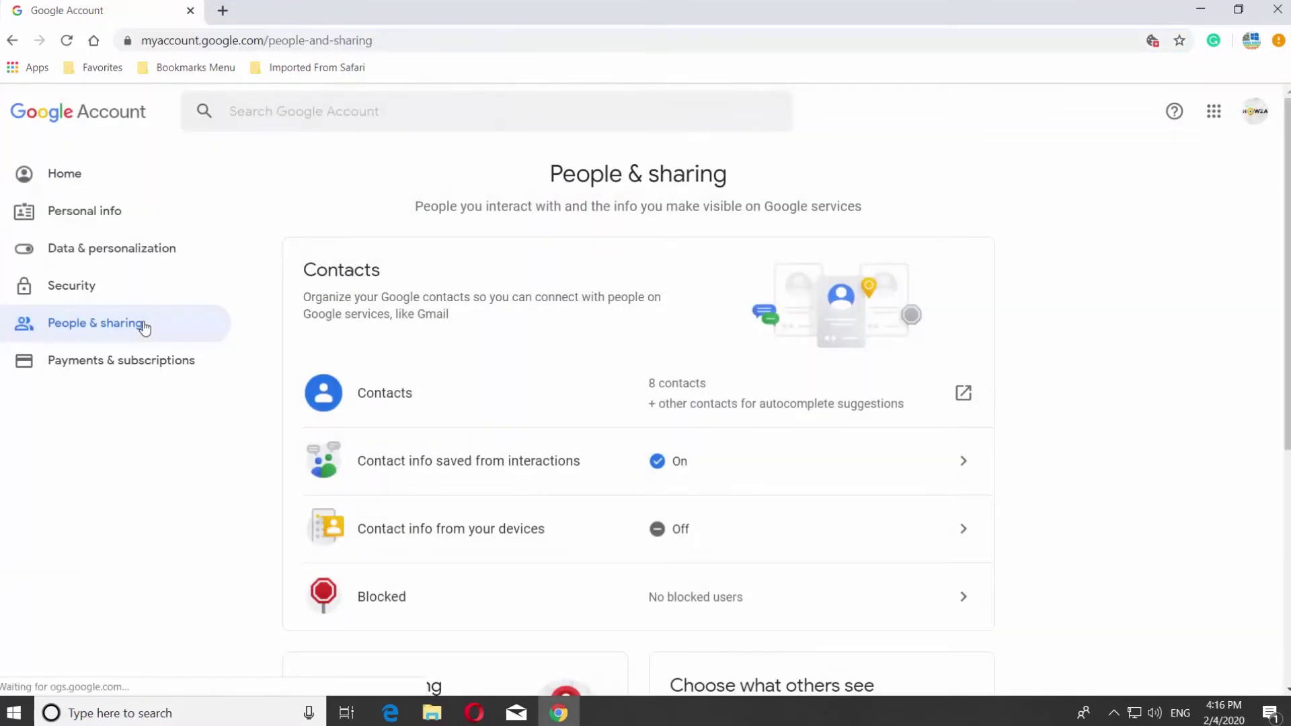
pyautogui.click(376, 393)
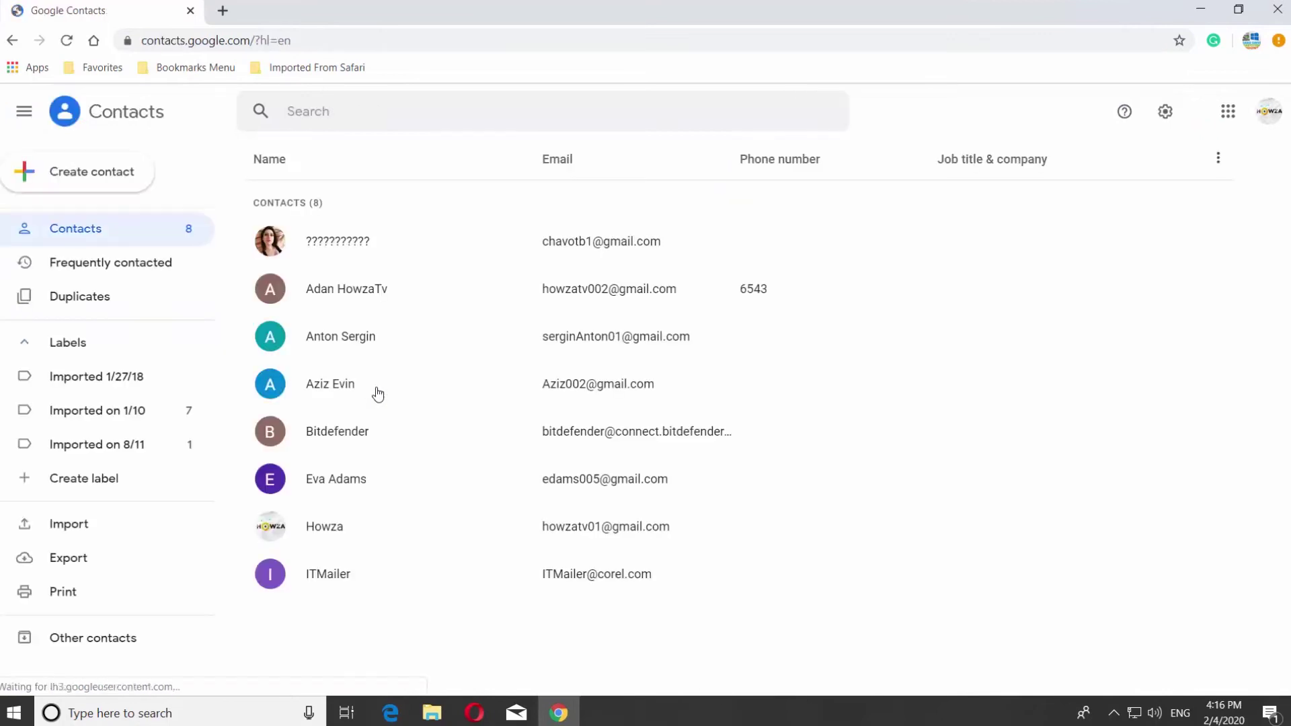
# Step: Export all contacts in Outlook CSV format to the desktop as contacts.csv, then minimize Chrome
pyautogui.click(100, 560)
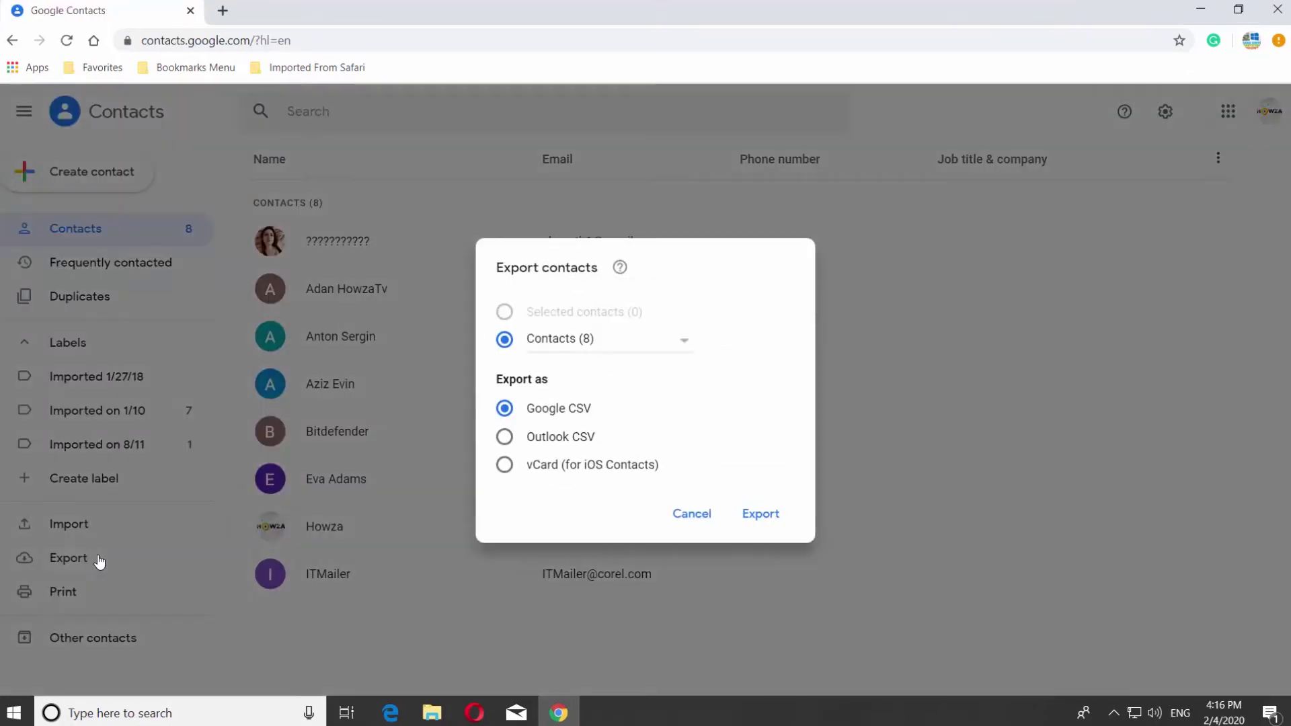
pyautogui.click(557, 441)
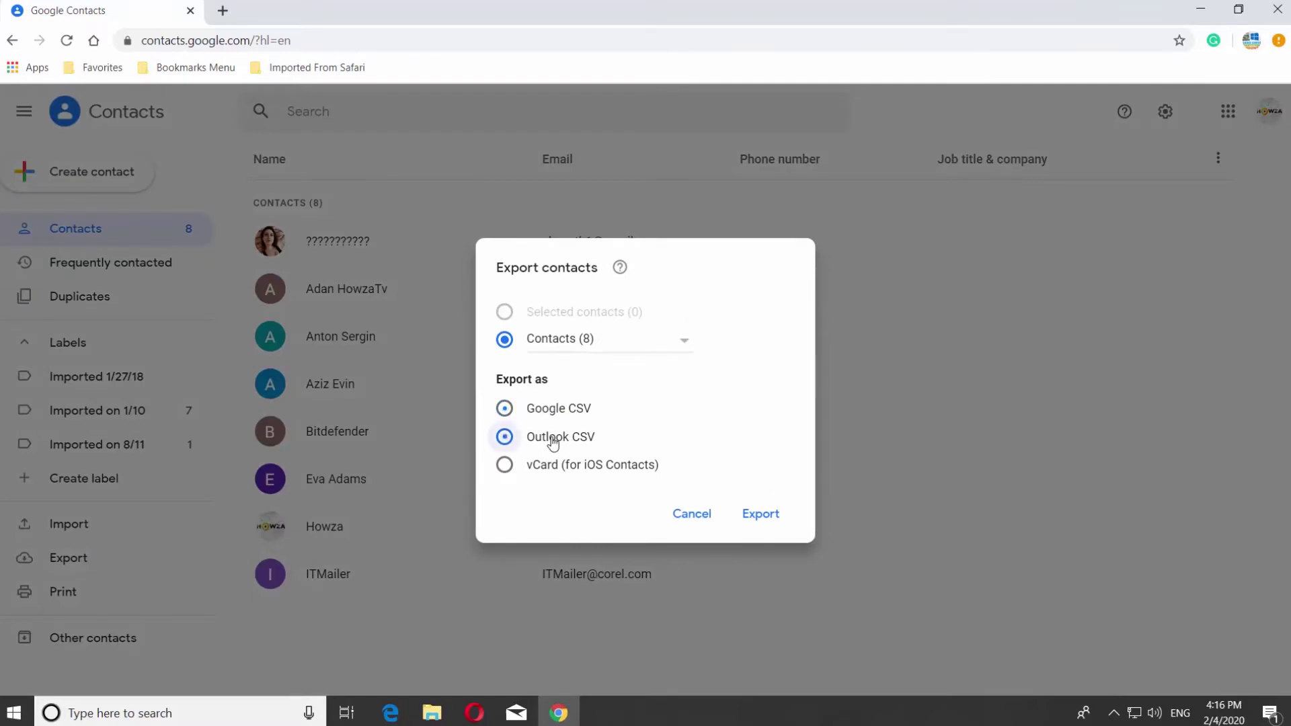
pyautogui.click(761, 515)
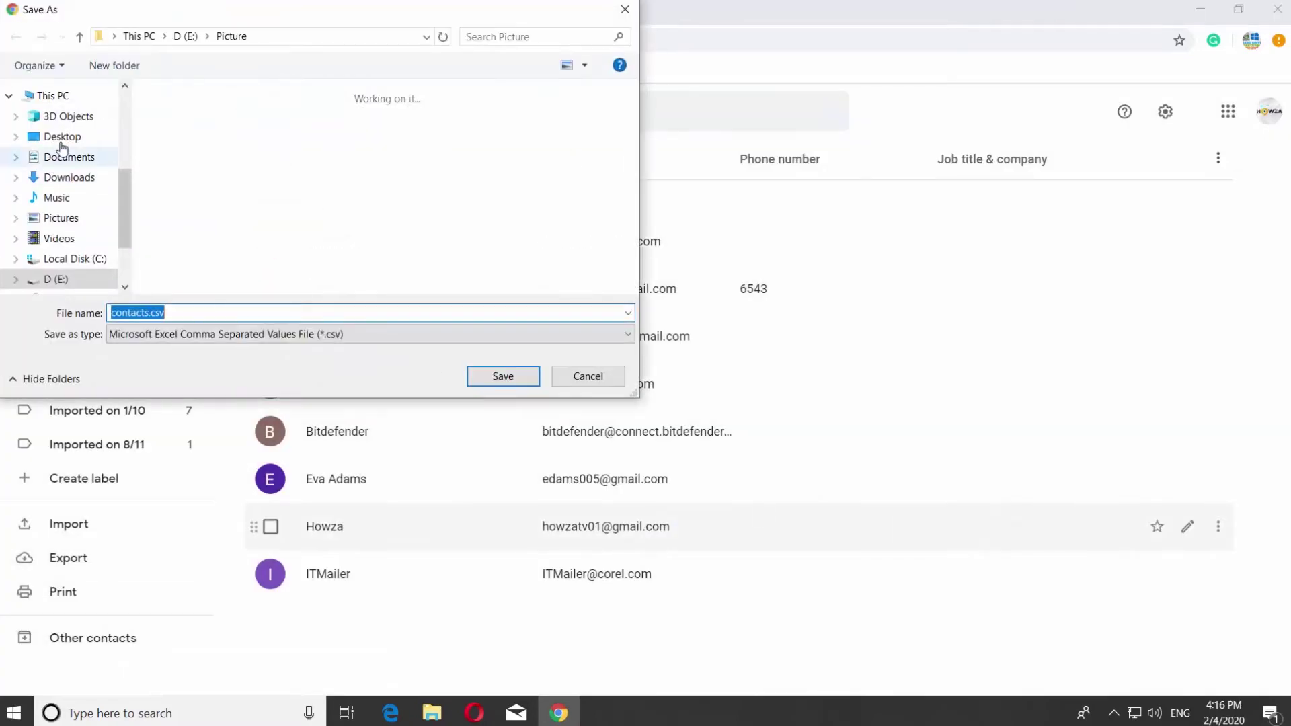
pyautogui.click(61, 139)
pyautogui.click(488, 376)
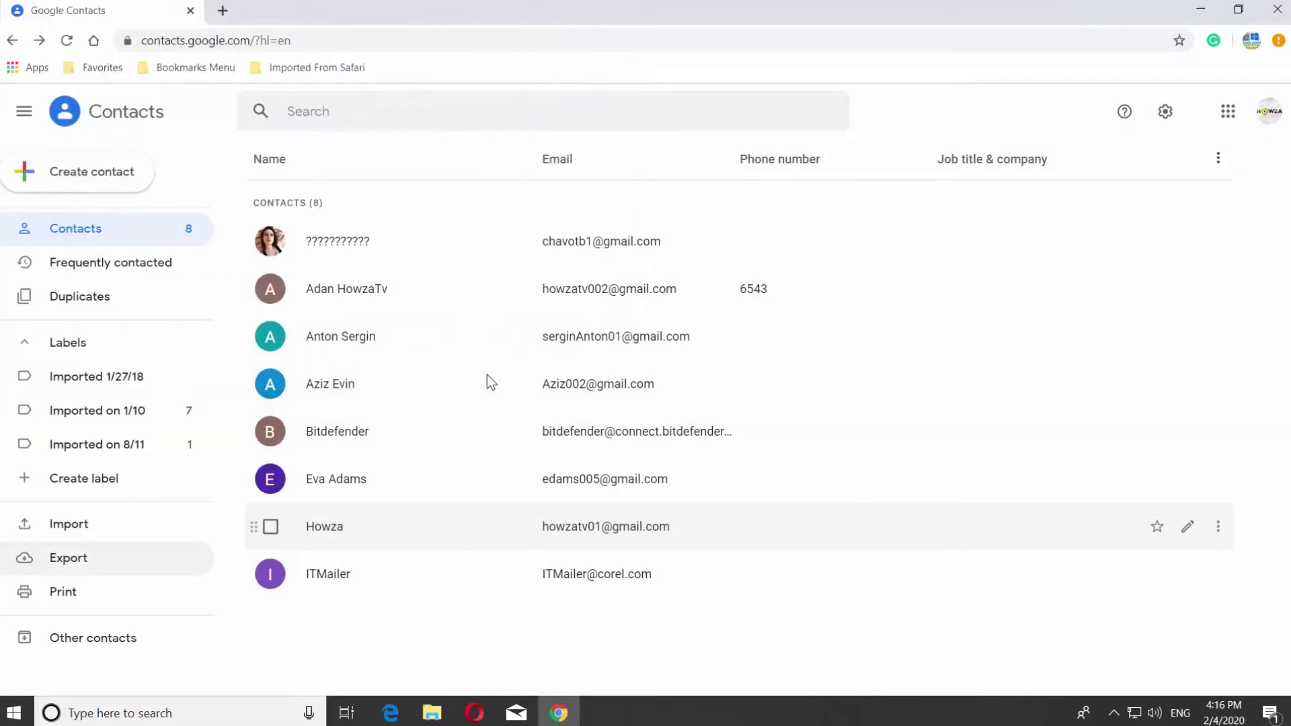
pyautogui.click(1202, 12)
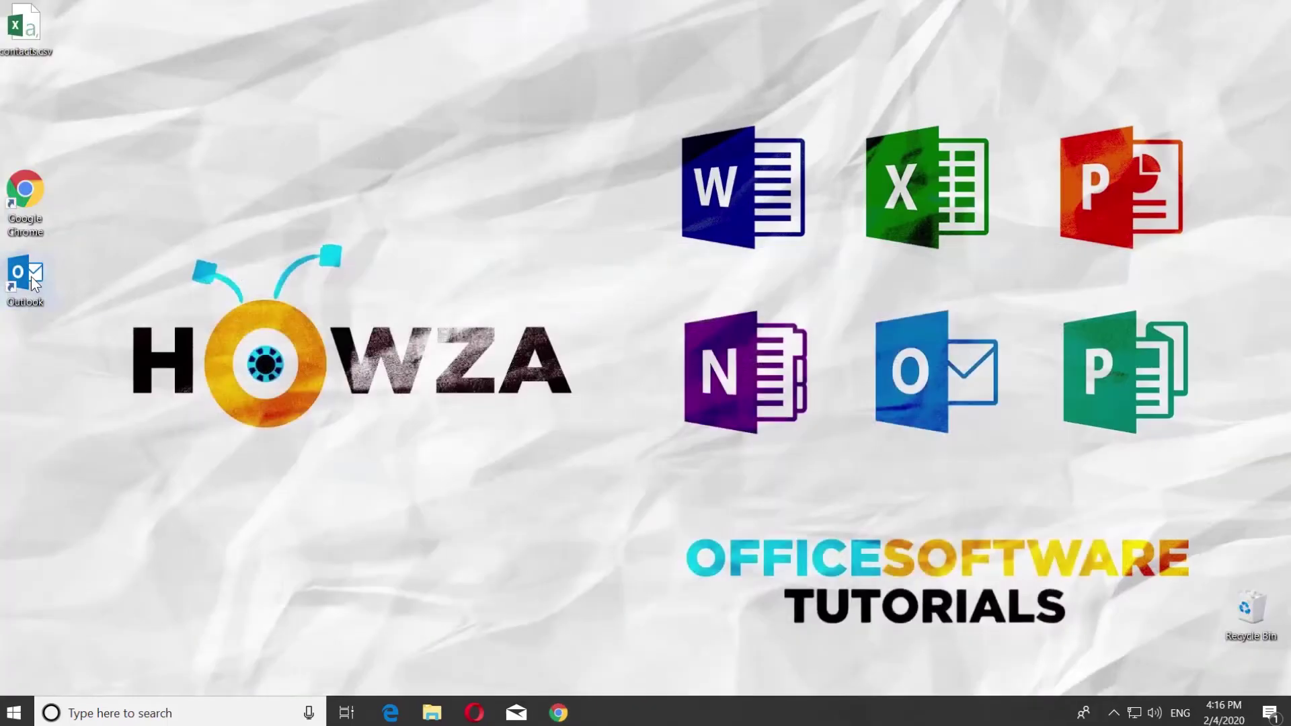
# Step: Launch Outlook and open the Import/Export wizard with 'Import from another program or file' selected
pyautogui.doubleClick(33, 284)
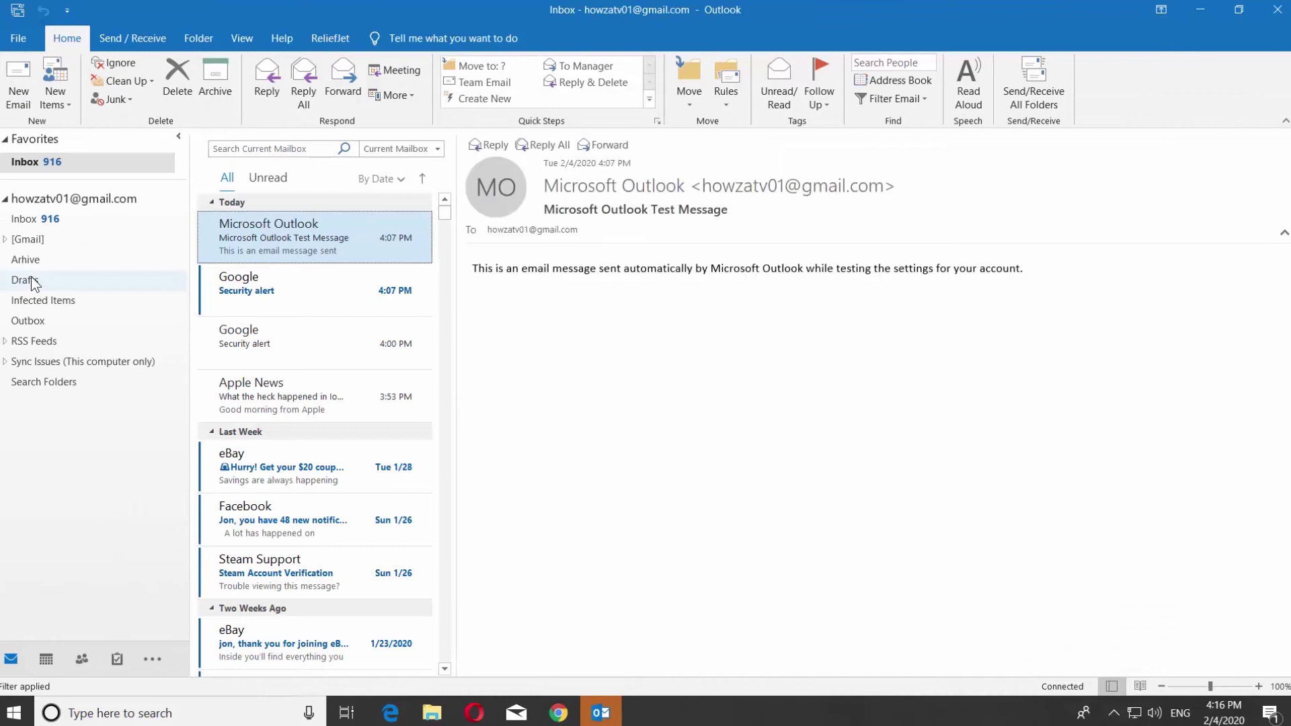
pyautogui.click(28, 39)
pyautogui.click(33, 95)
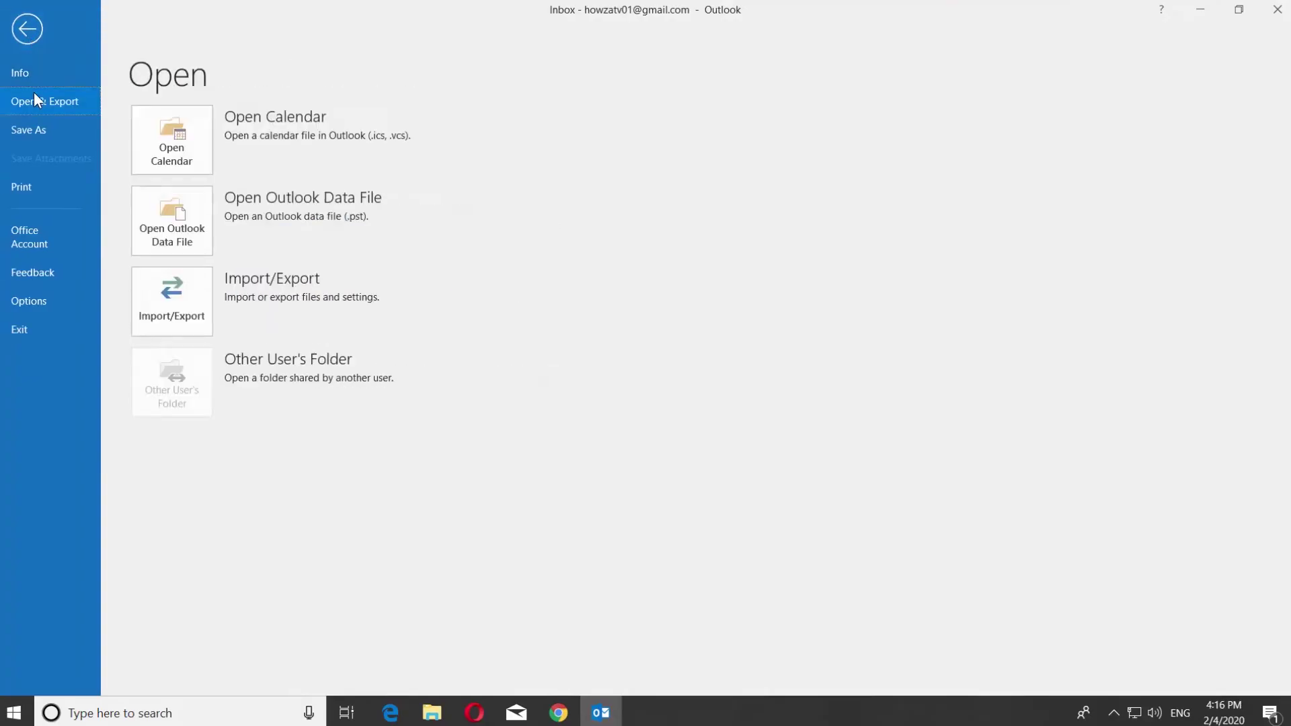
pyautogui.click(182, 299)
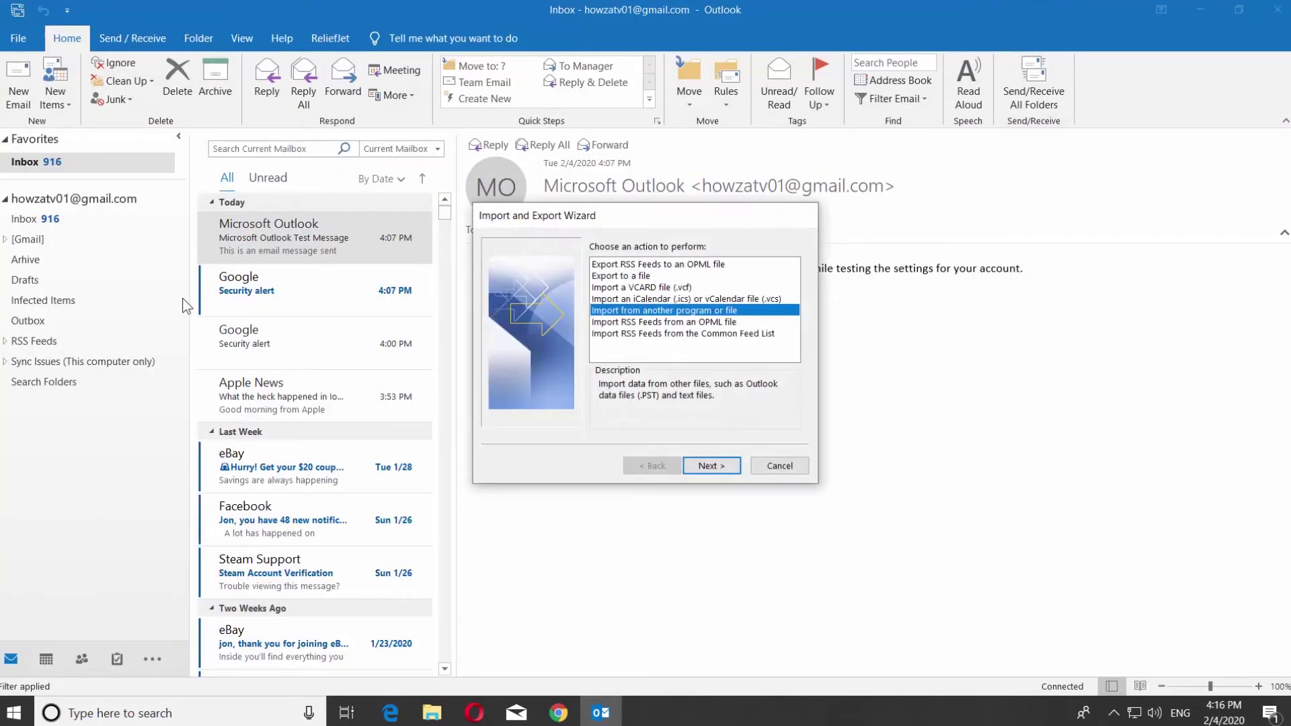
pyautogui.click(718, 467)
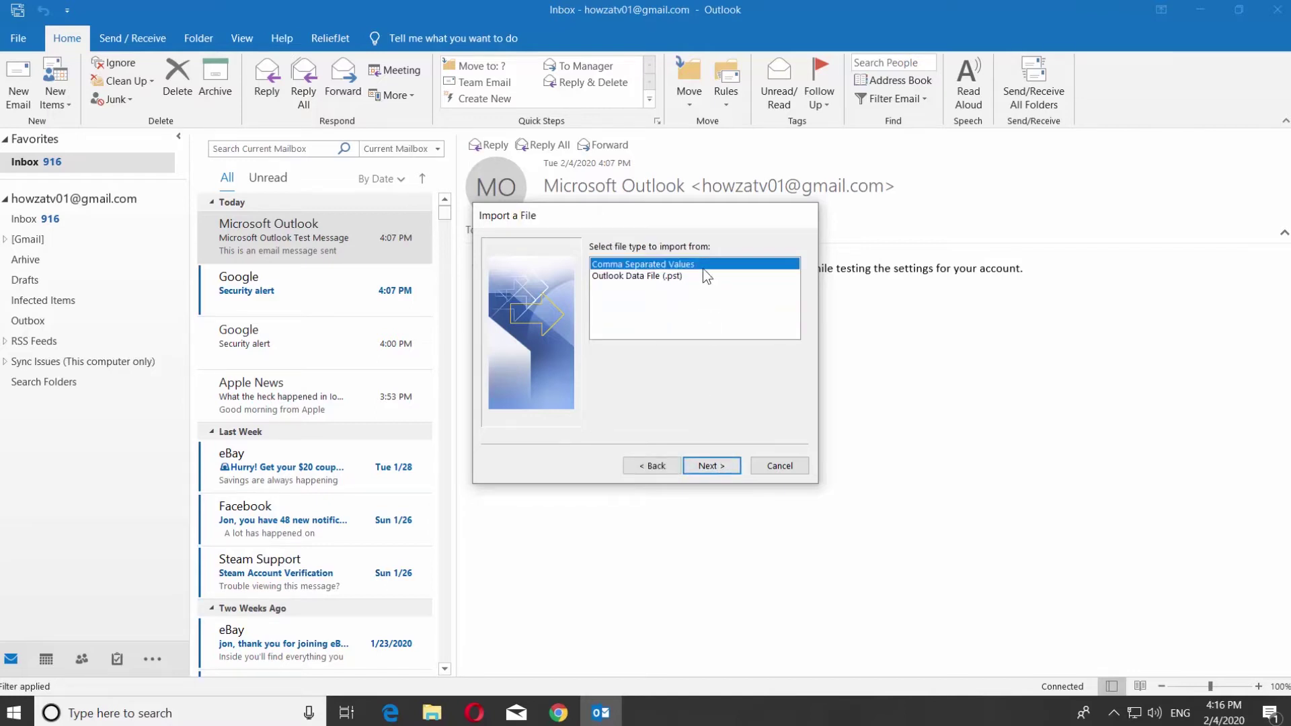
# Step: Choose Comma Separated Values and select contacts.csv from the Desktop as the import file
pyautogui.click(721, 465)
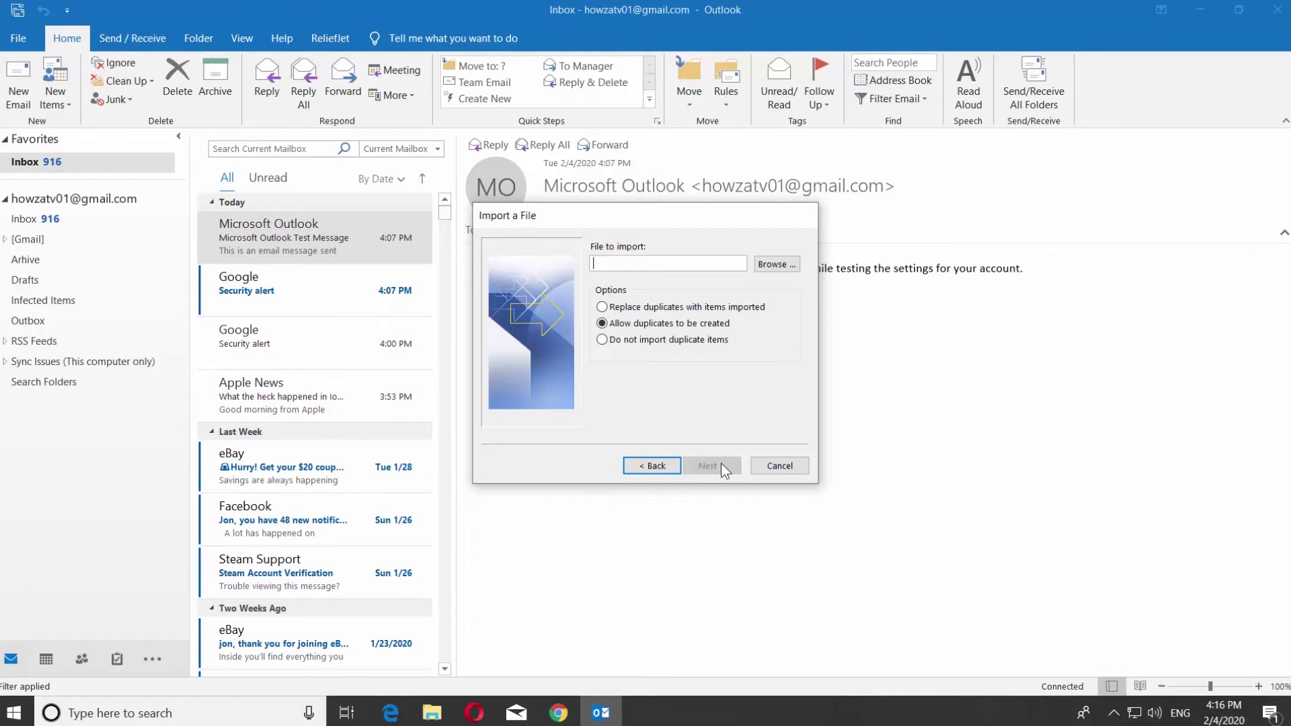
pyautogui.click(775, 264)
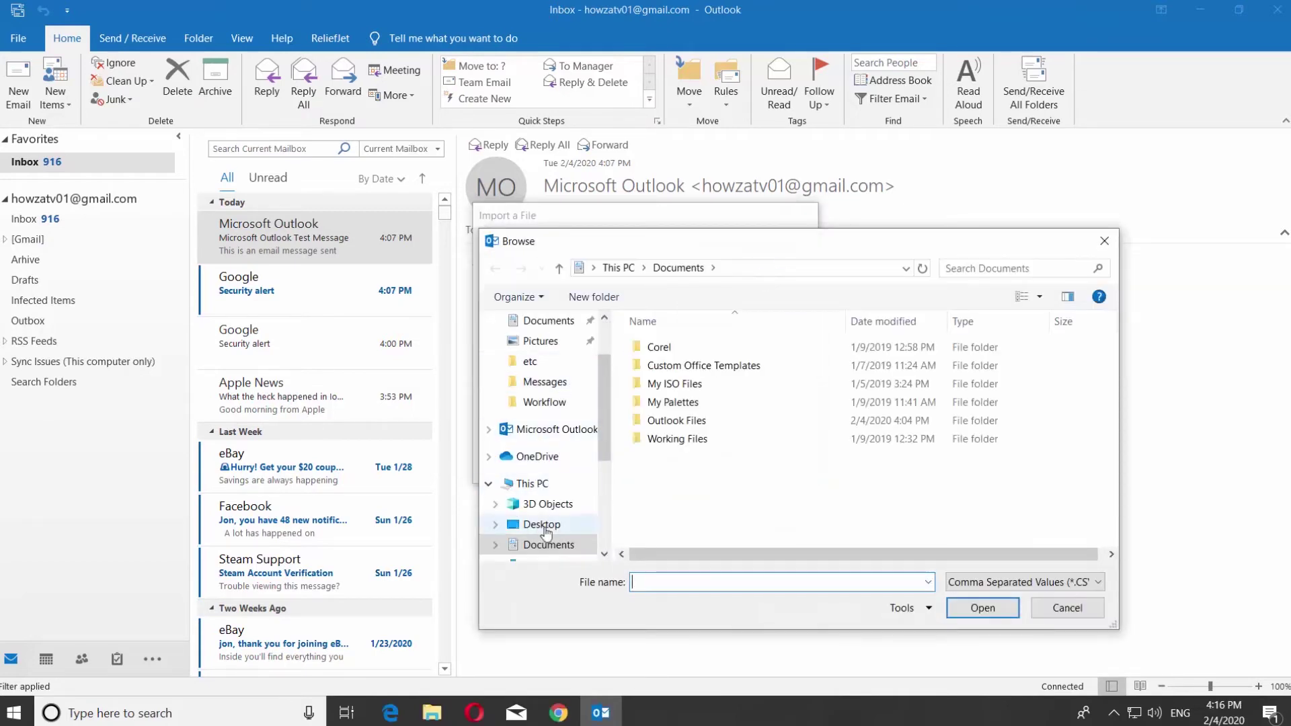
pyautogui.click(542, 524)
pyautogui.click(657, 348)
pyautogui.click(967, 609)
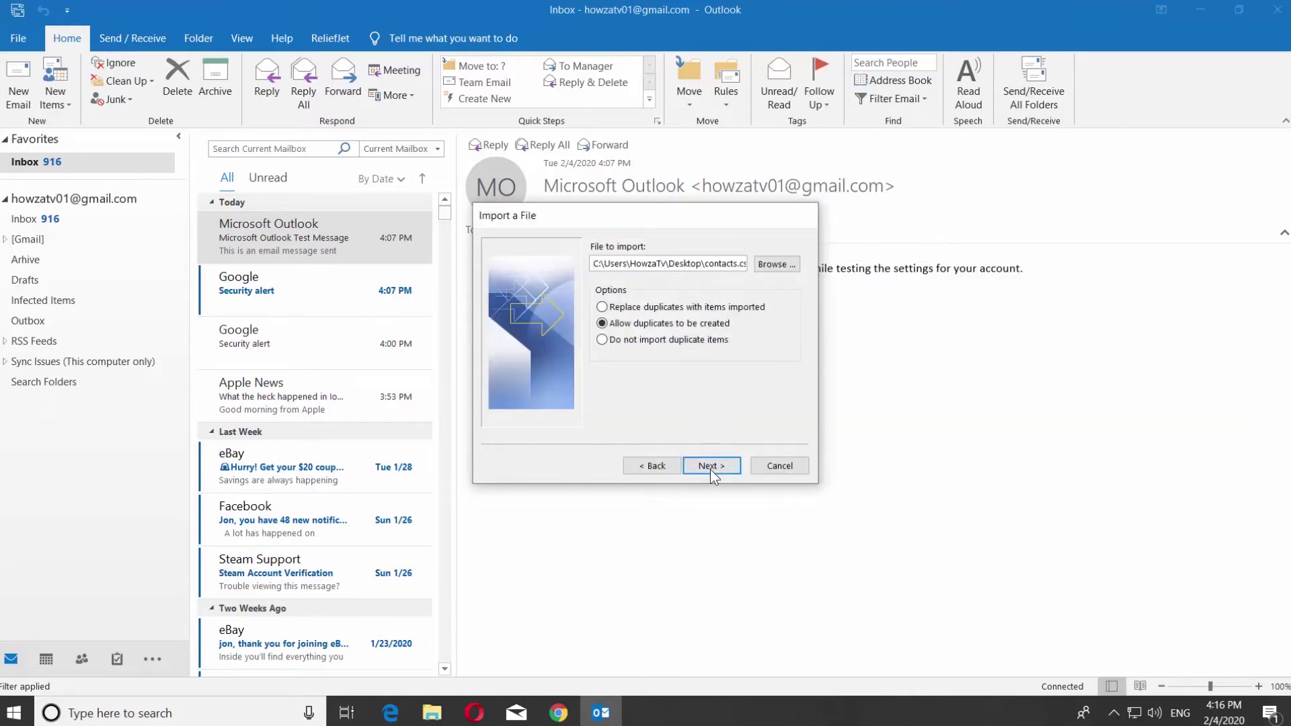
pyautogui.click(710, 466)
pyautogui.scroll(1, 646, 322)
pyautogui.scroll(1, 611, 285)
pyautogui.scroll(-1, 612, 285)
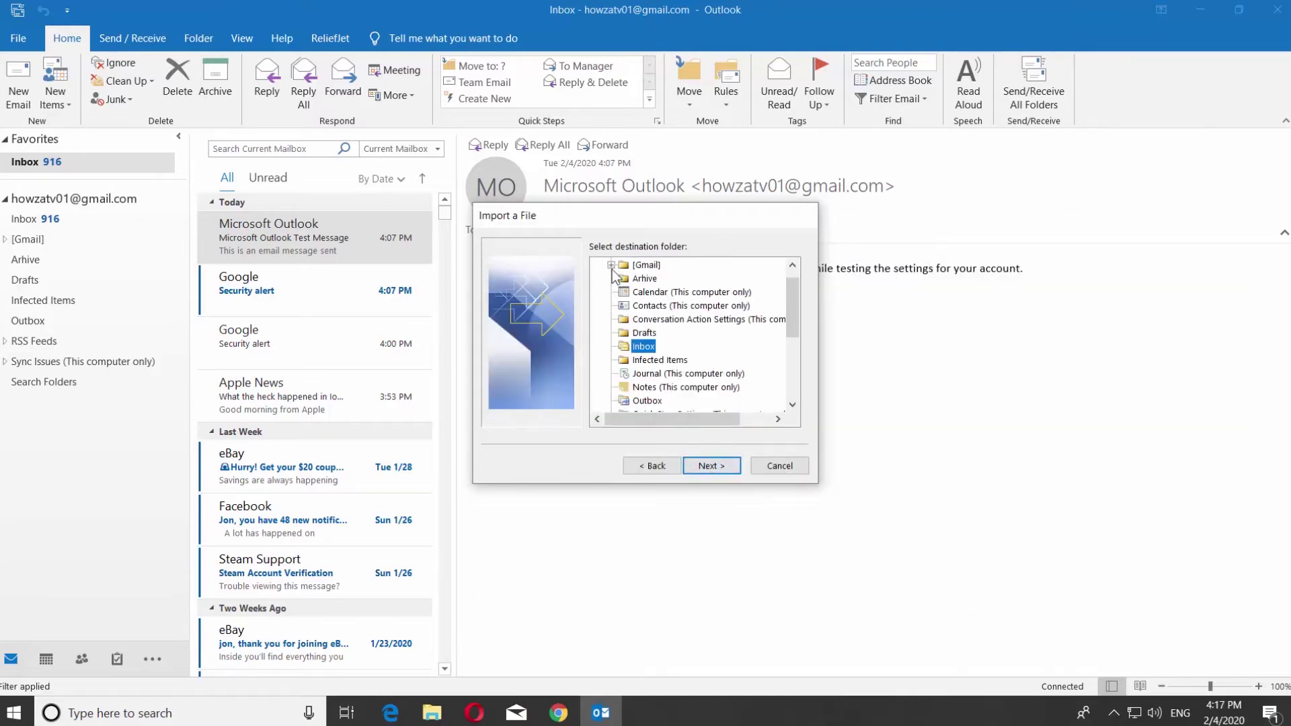
pyautogui.scroll(1, 612, 286)
pyautogui.scroll(-1, 612, 285)
# Step: Target the Contacts folder, attempt the import, dismiss the translation error, and cancel the wizard
pyautogui.click(689, 306)
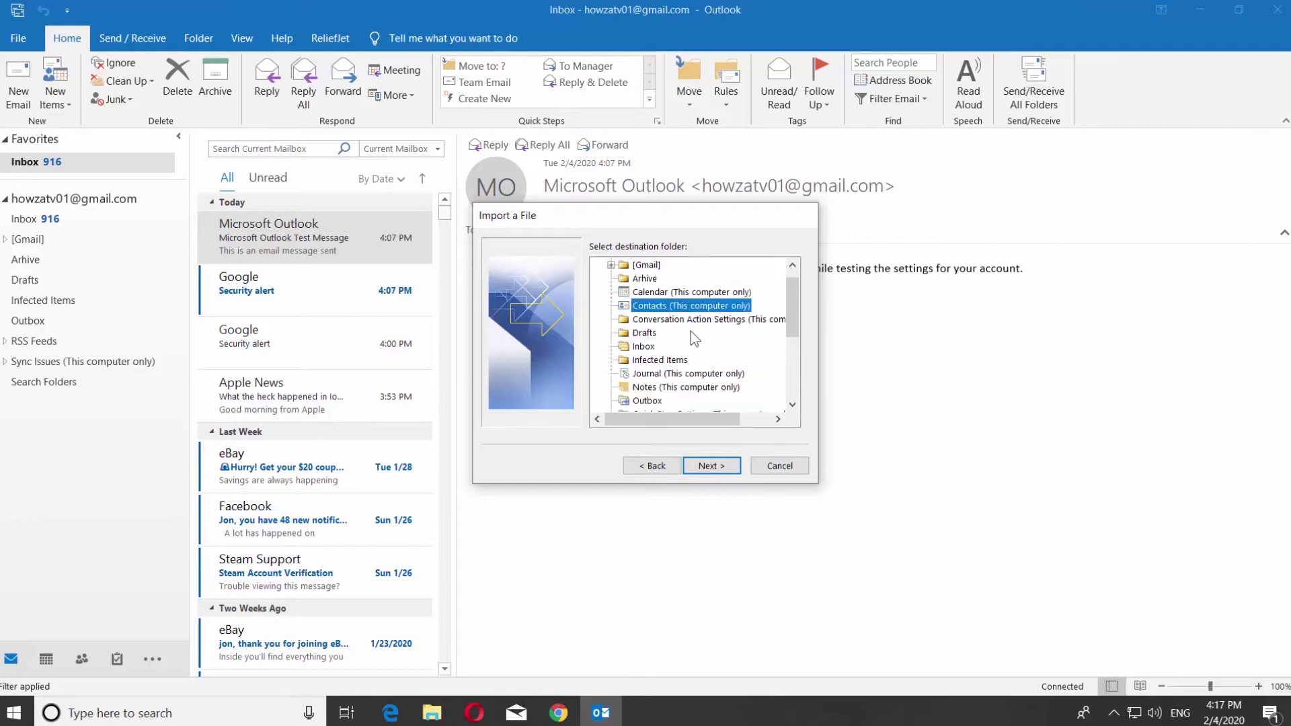
pyautogui.click(713, 466)
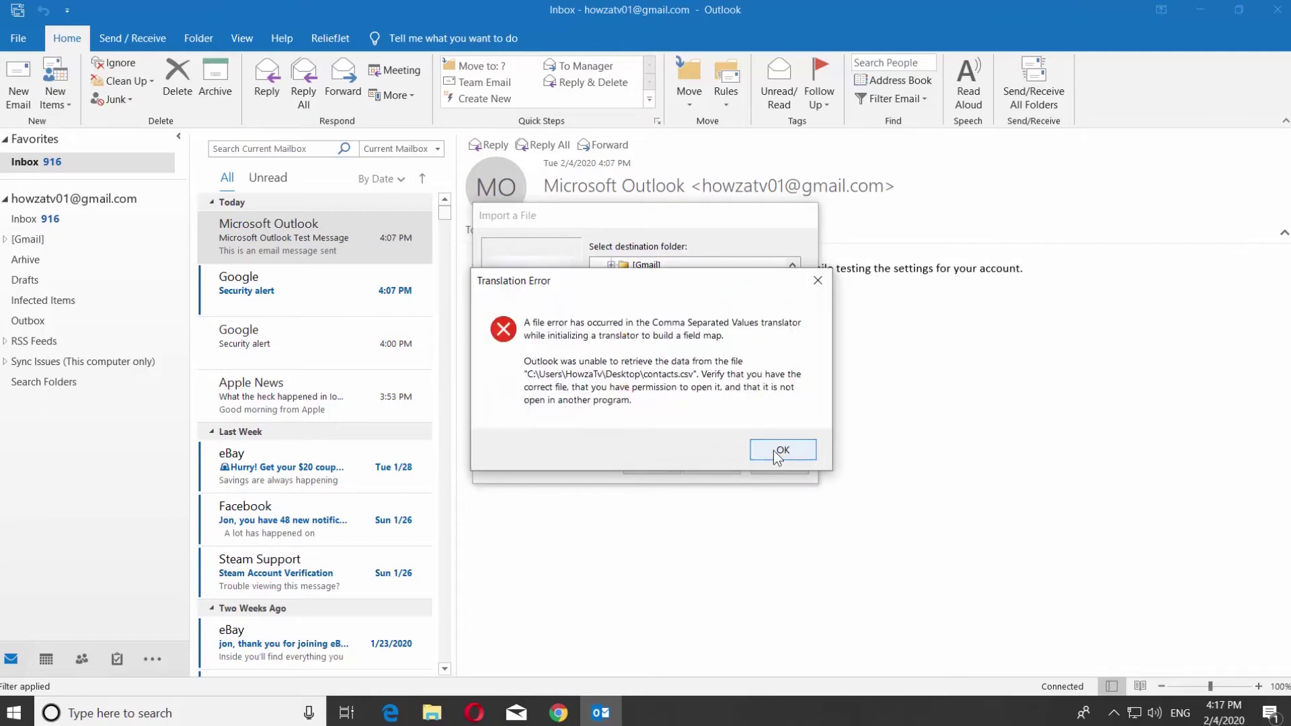
pyautogui.click(778, 455)
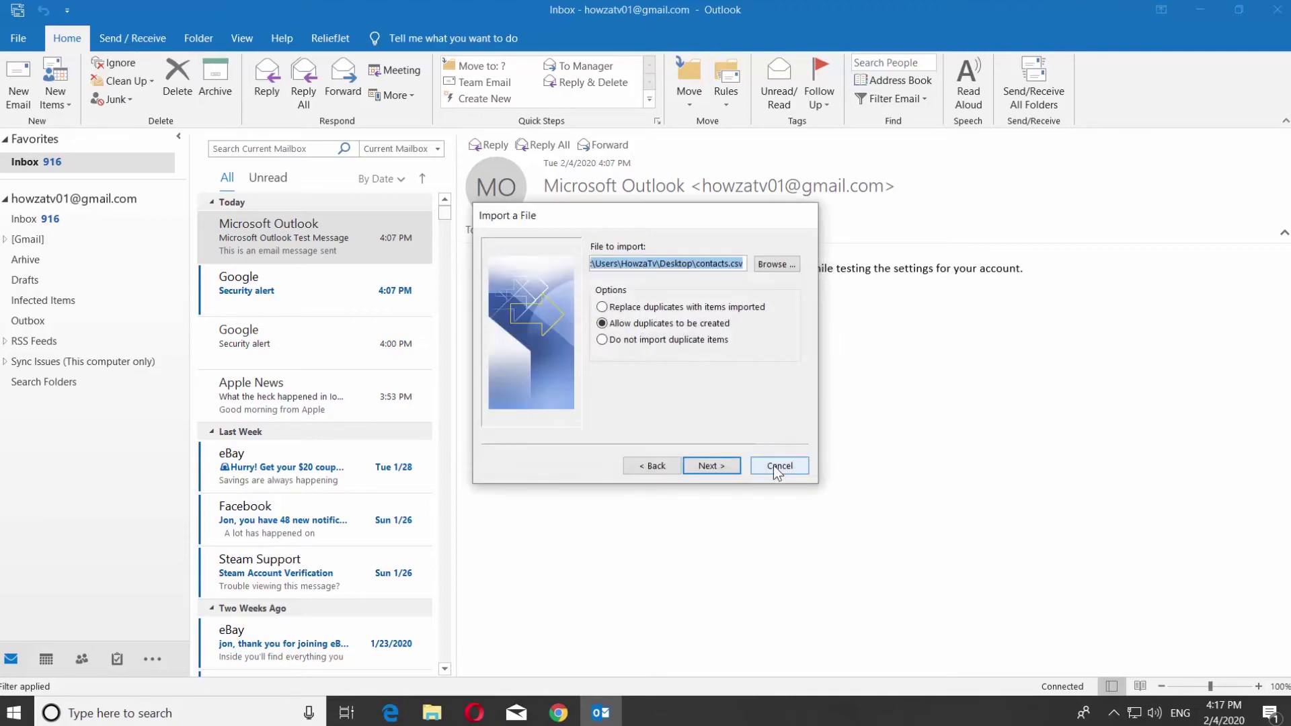
pyautogui.click(778, 466)
# Step: Minimize Outlook, open contacts.csv in Excel, save it to the desktop as contacts1.csv, and close Excel
pyautogui.click(1198, 10)
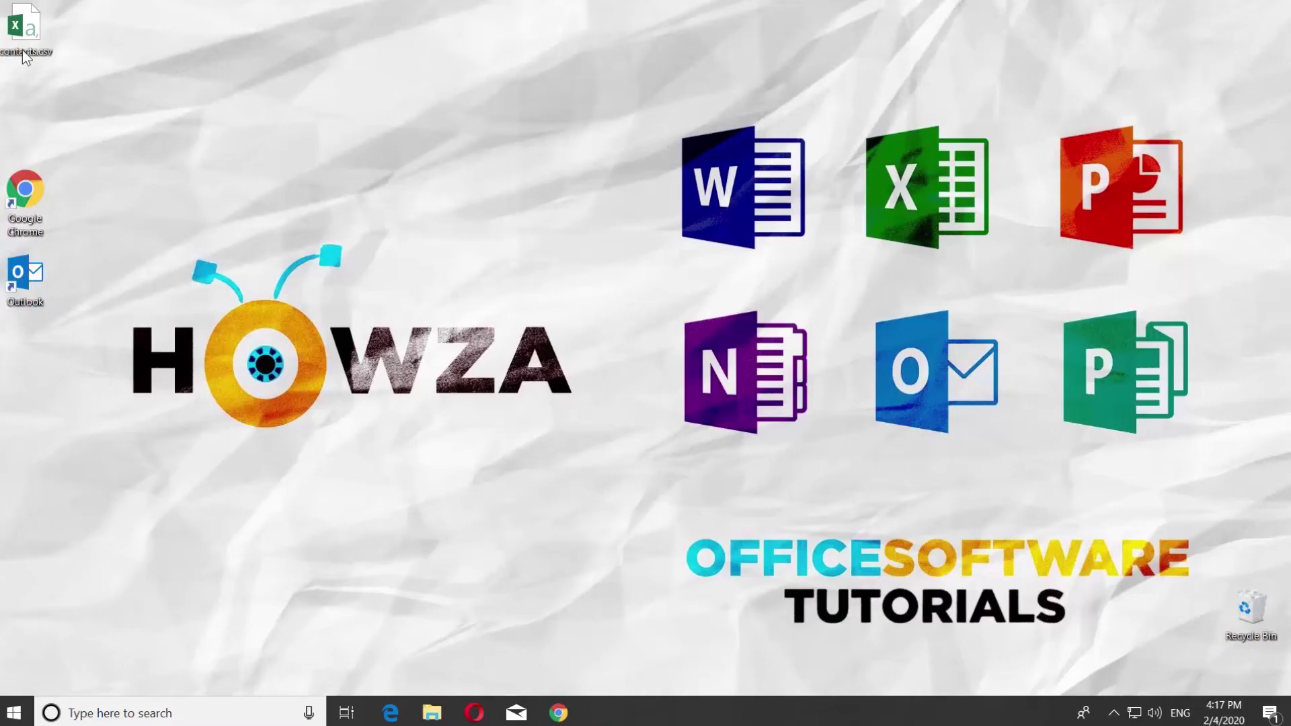
pyautogui.doubleClick(28, 38)
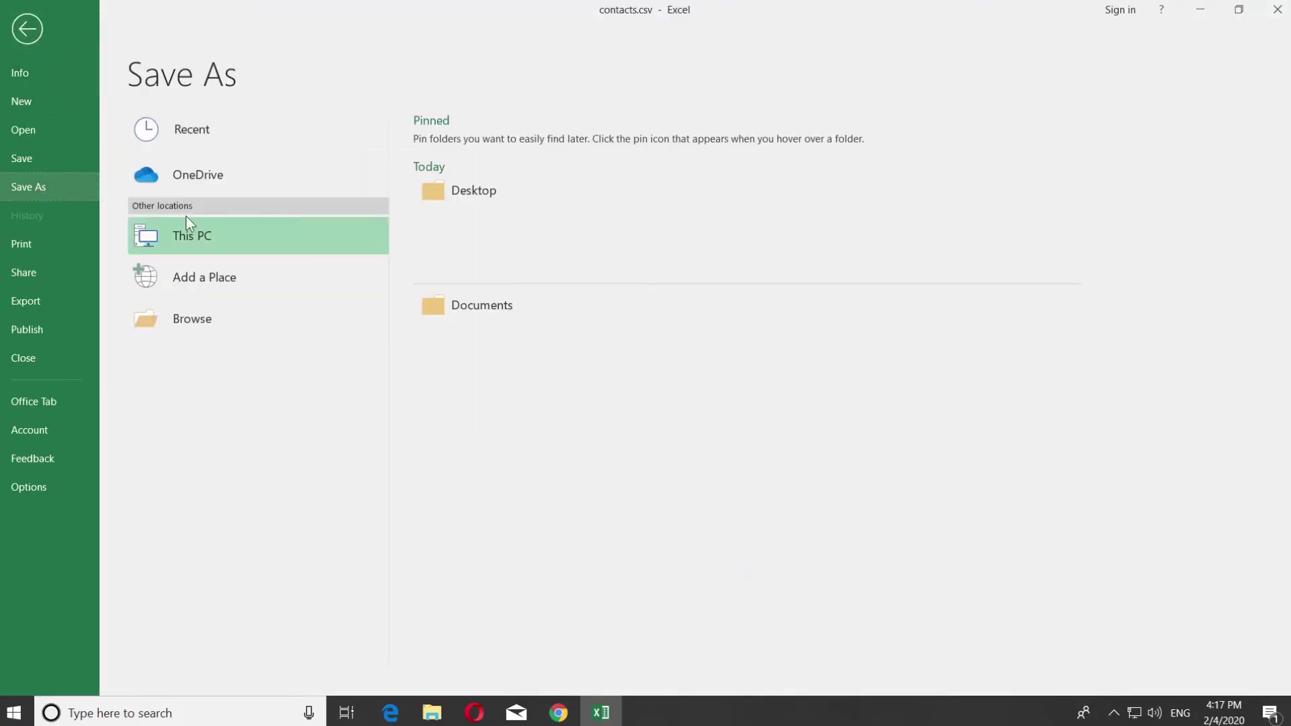
pyautogui.click(535, 197)
pyautogui.click(203, 284)
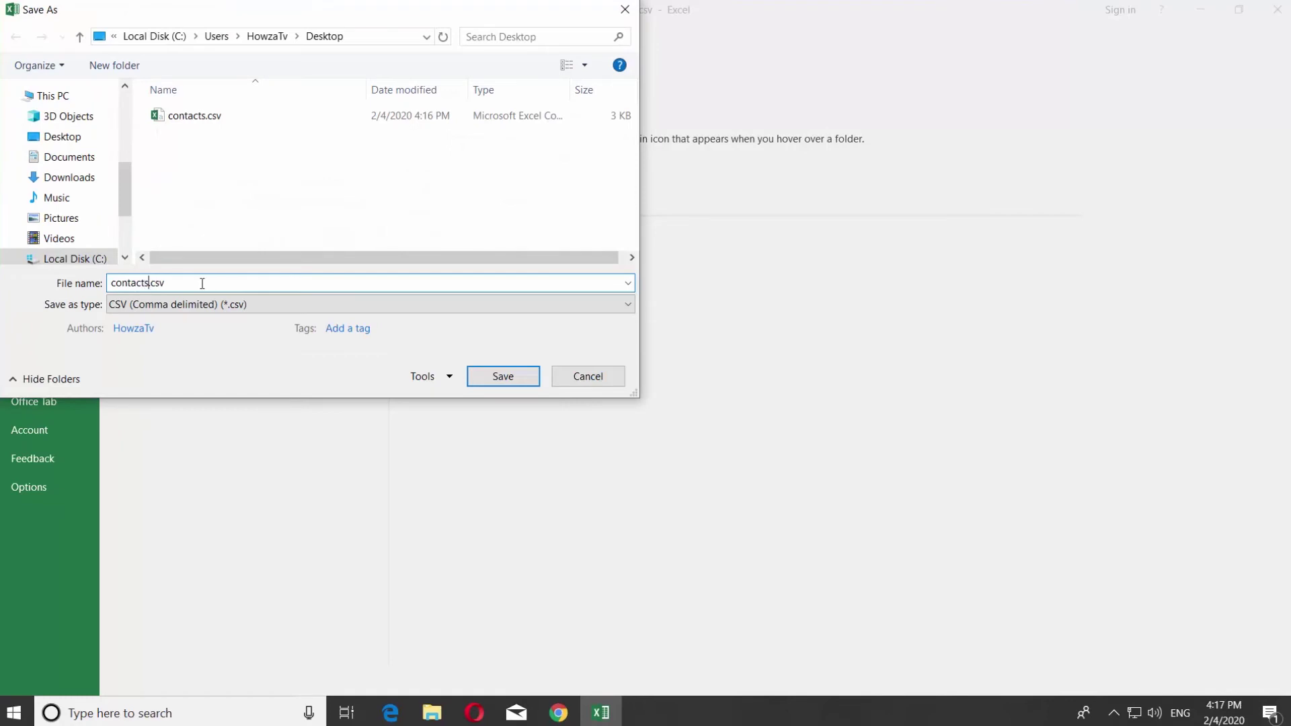
pyautogui.write('q')
pyautogui.click(499, 375)
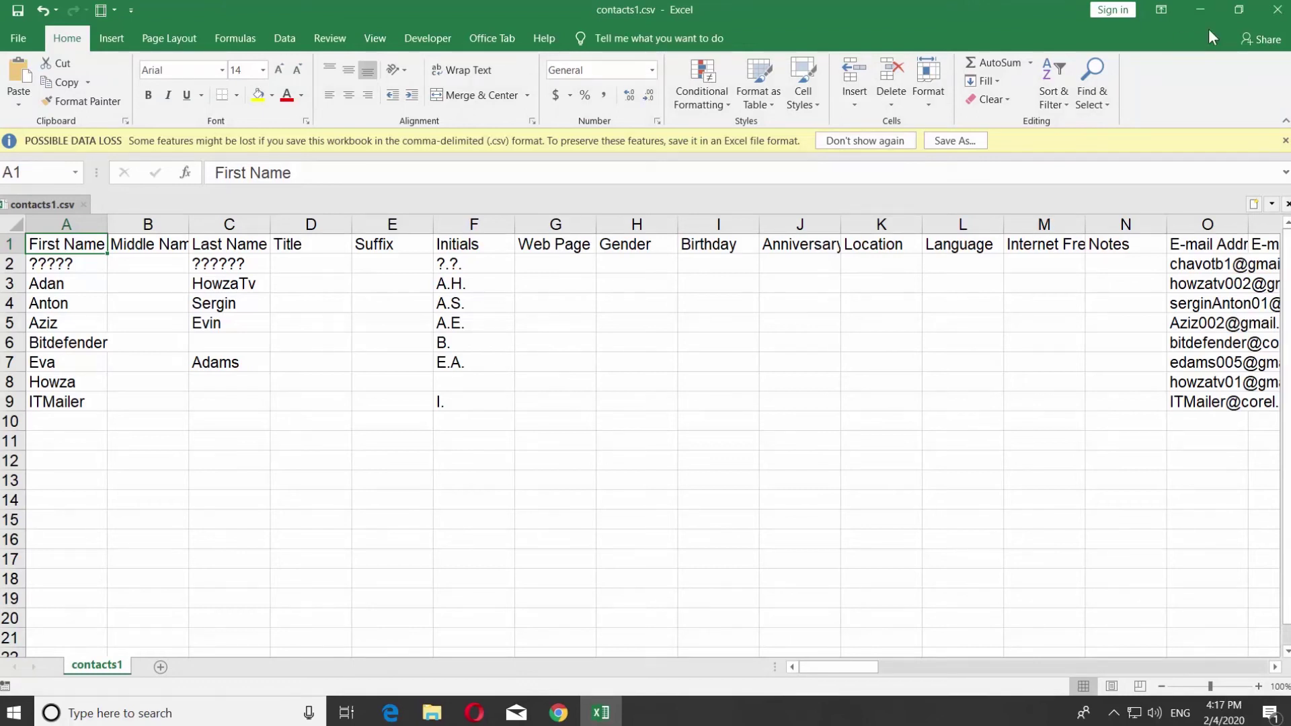
pyautogui.click(1281, 15)
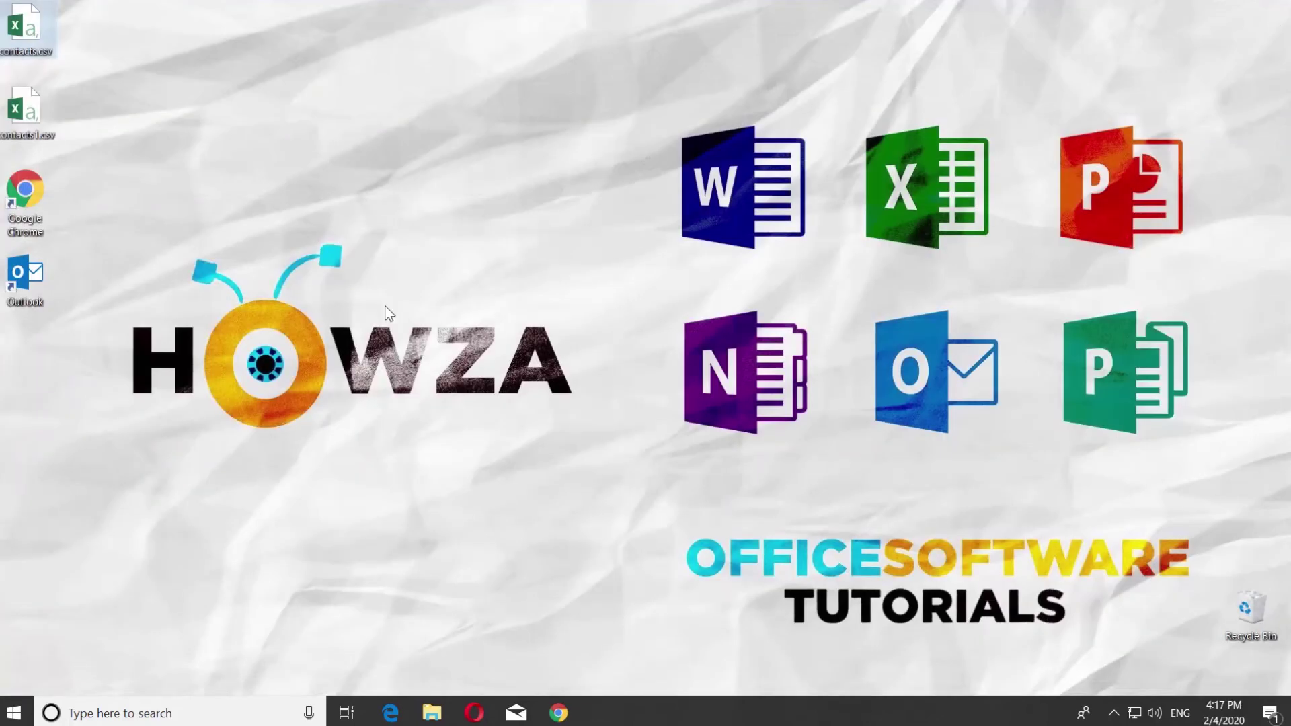
# Step: Relaunch Outlook from the desktop shortcut and open File > Open & Export > Import/Export
pyautogui.doubleClick(29, 277)
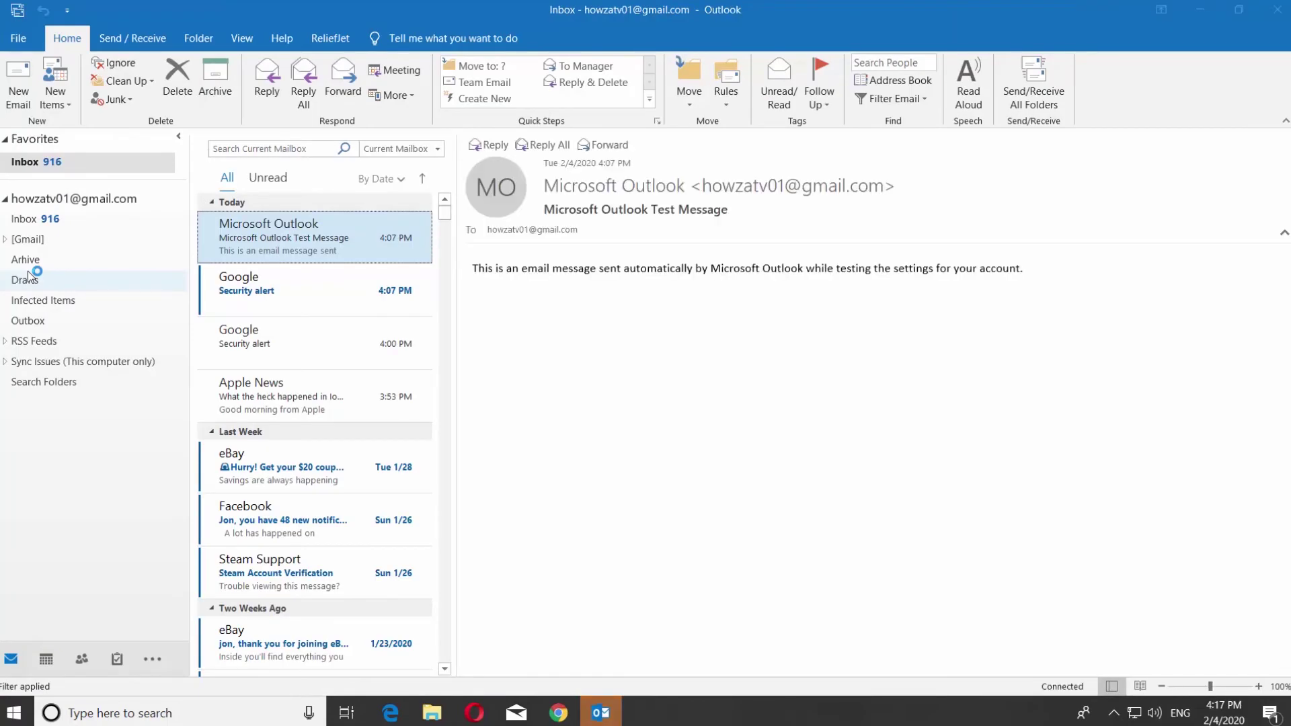
pyautogui.click(8, 39)
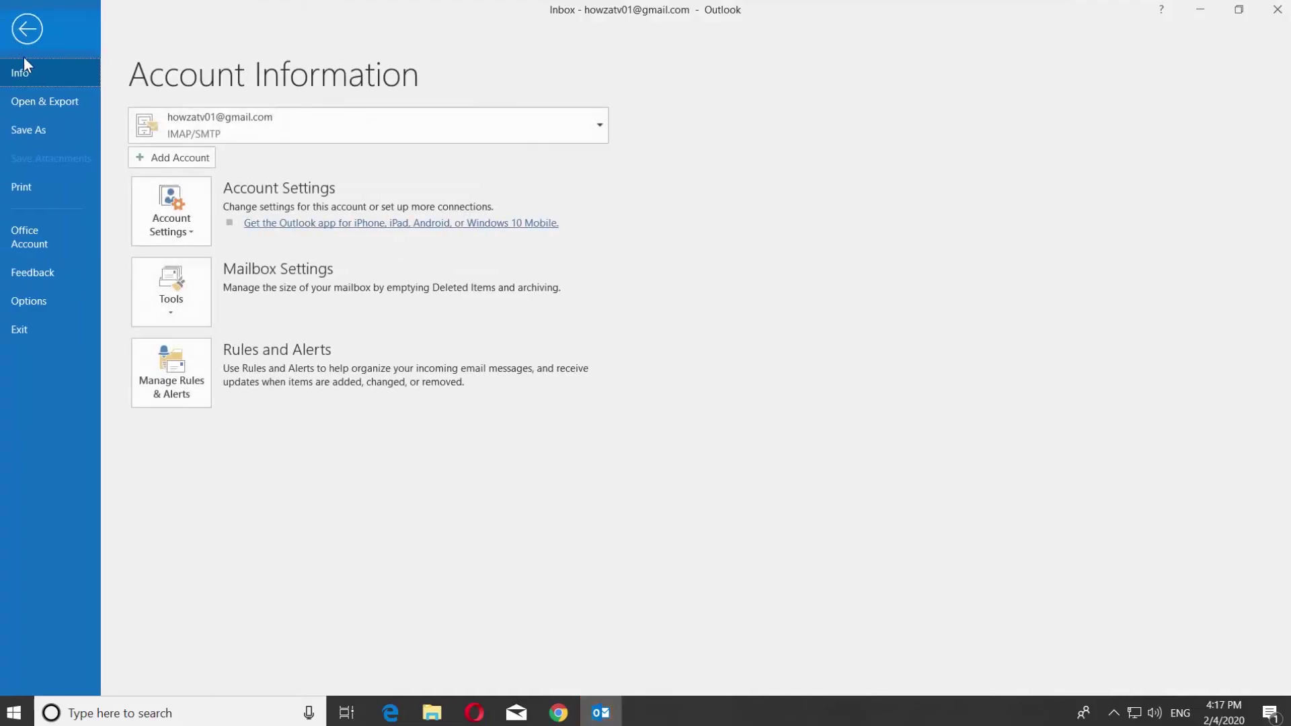
pyautogui.click(33, 94)
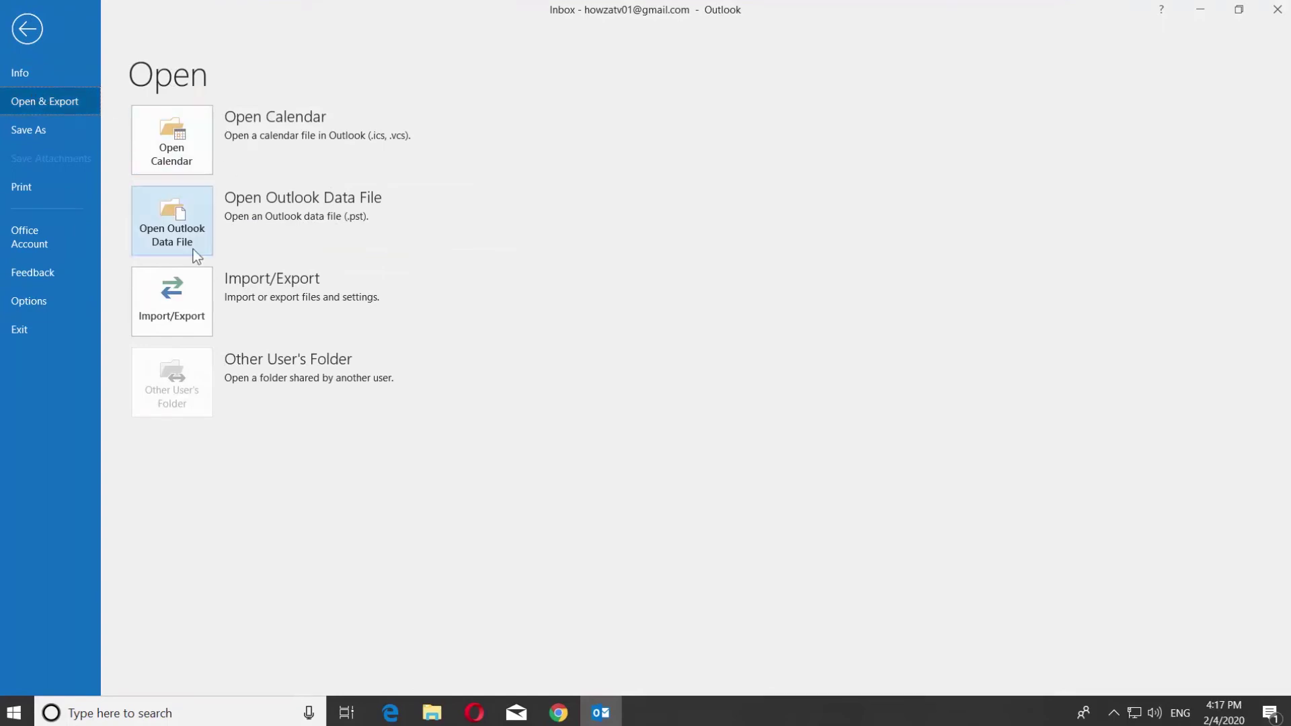
pyautogui.click(197, 288)
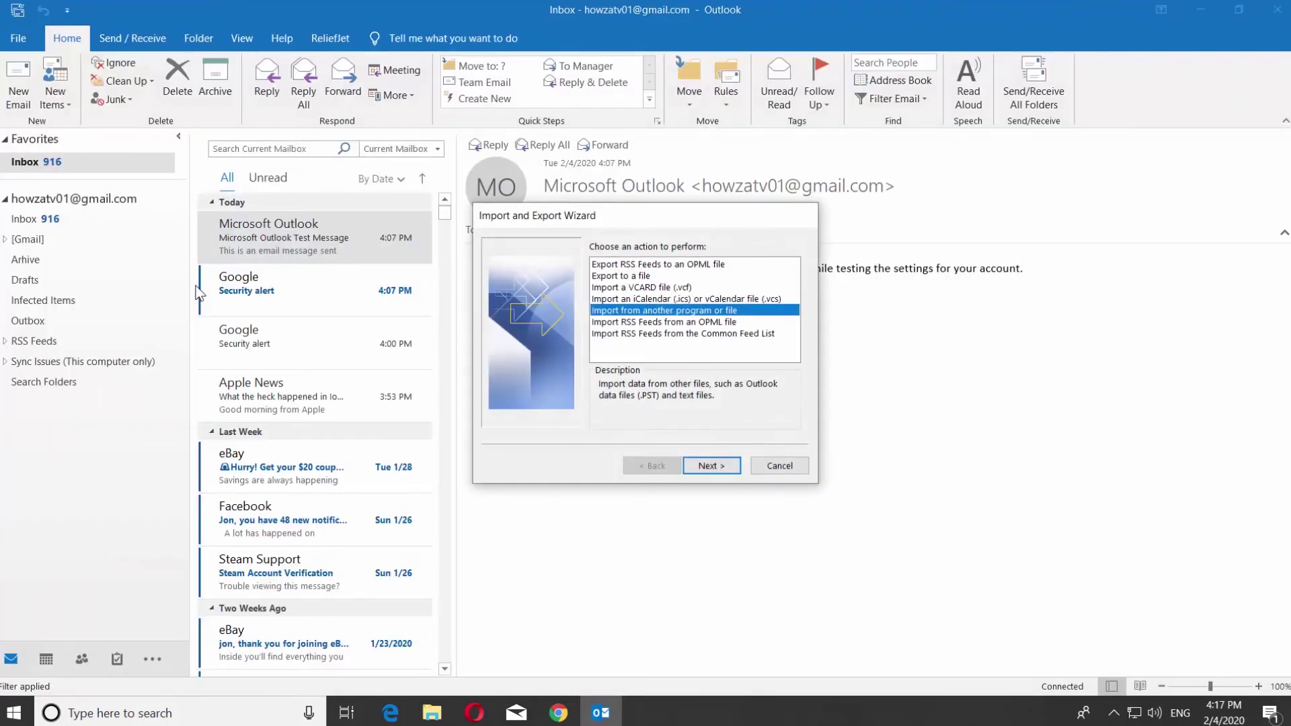
# Step: Choose a Comma Separated Values import from another program and select contacts1.csv as the file
pyautogui.click(709, 465)
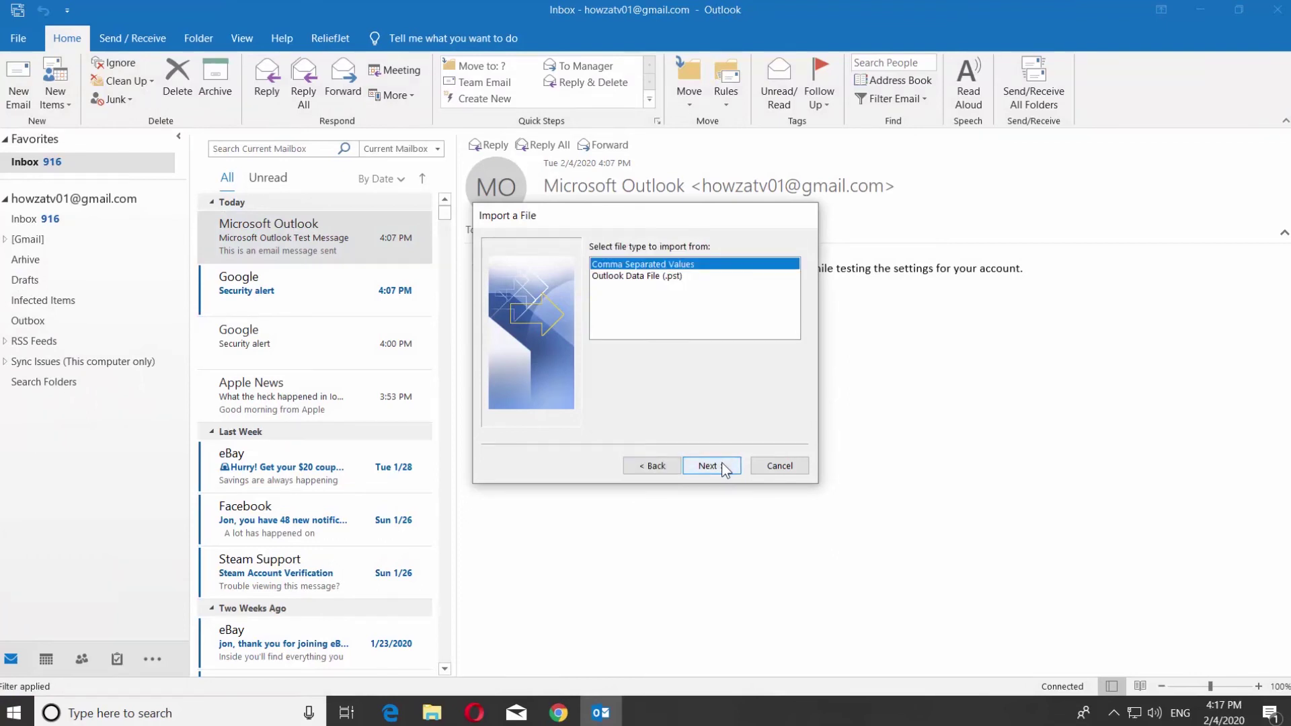
pyautogui.click(721, 462)
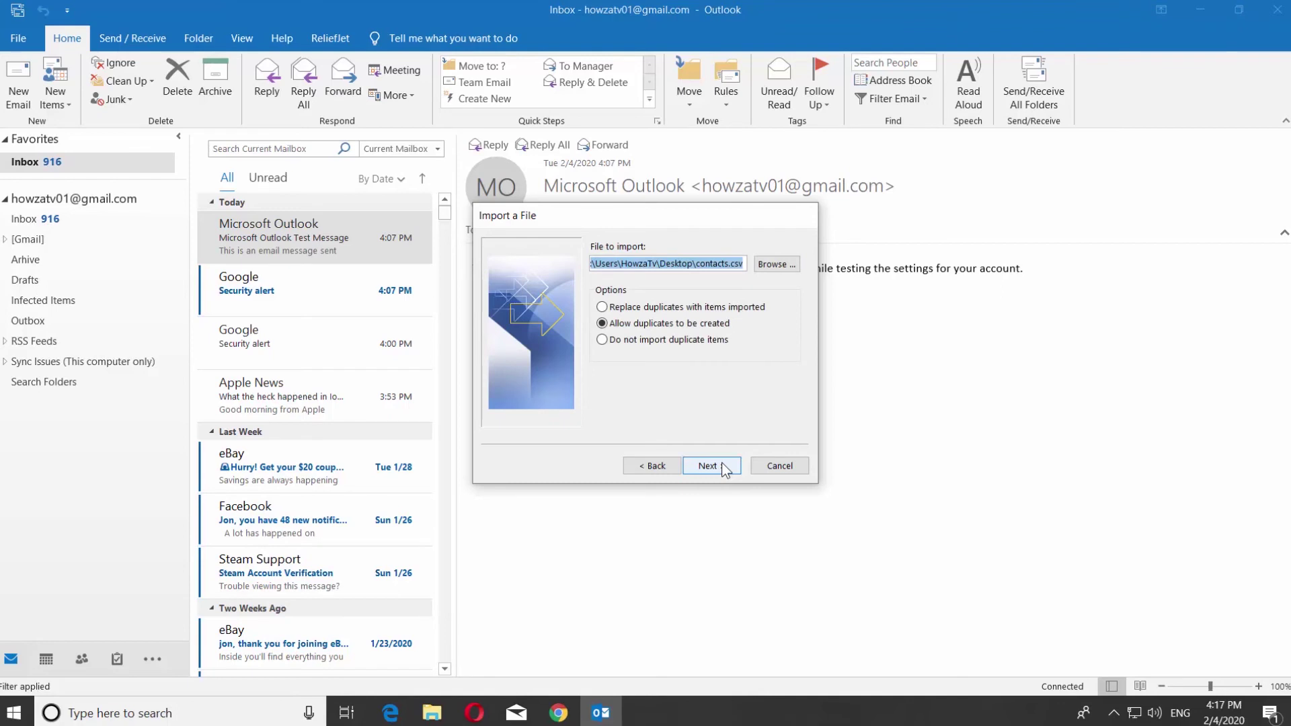
pyautogui.click(770, 264)
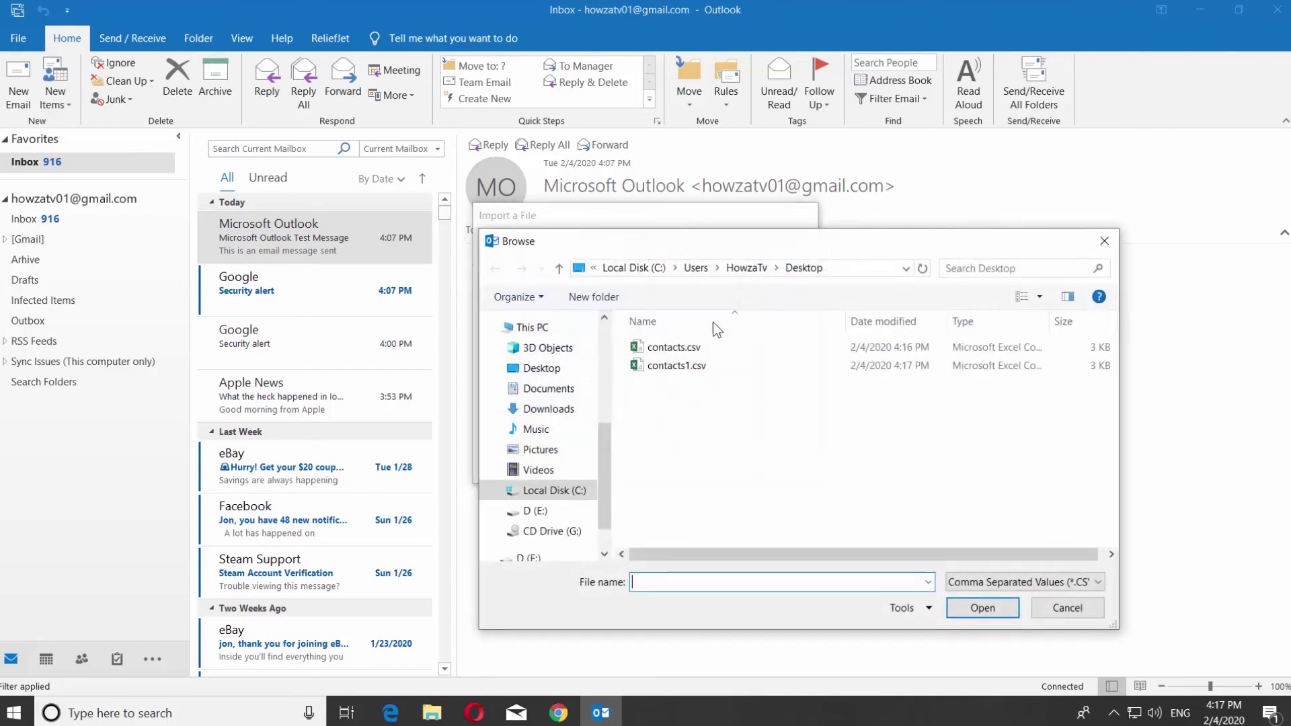
pyautogui.click(698, 366)
pyautogui.click(953, 607)
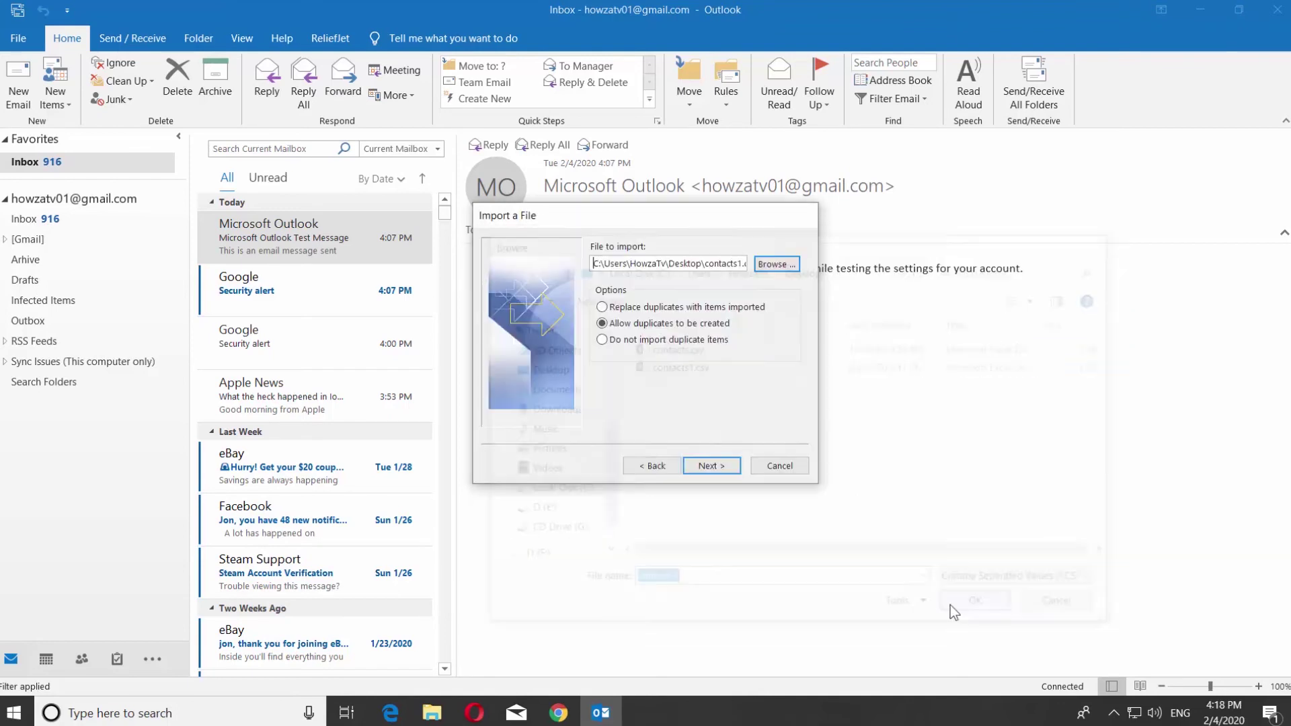
# Step: Set the Contacts folder as the destination and advance to the final import summary
pyautogui.click(712, 466)
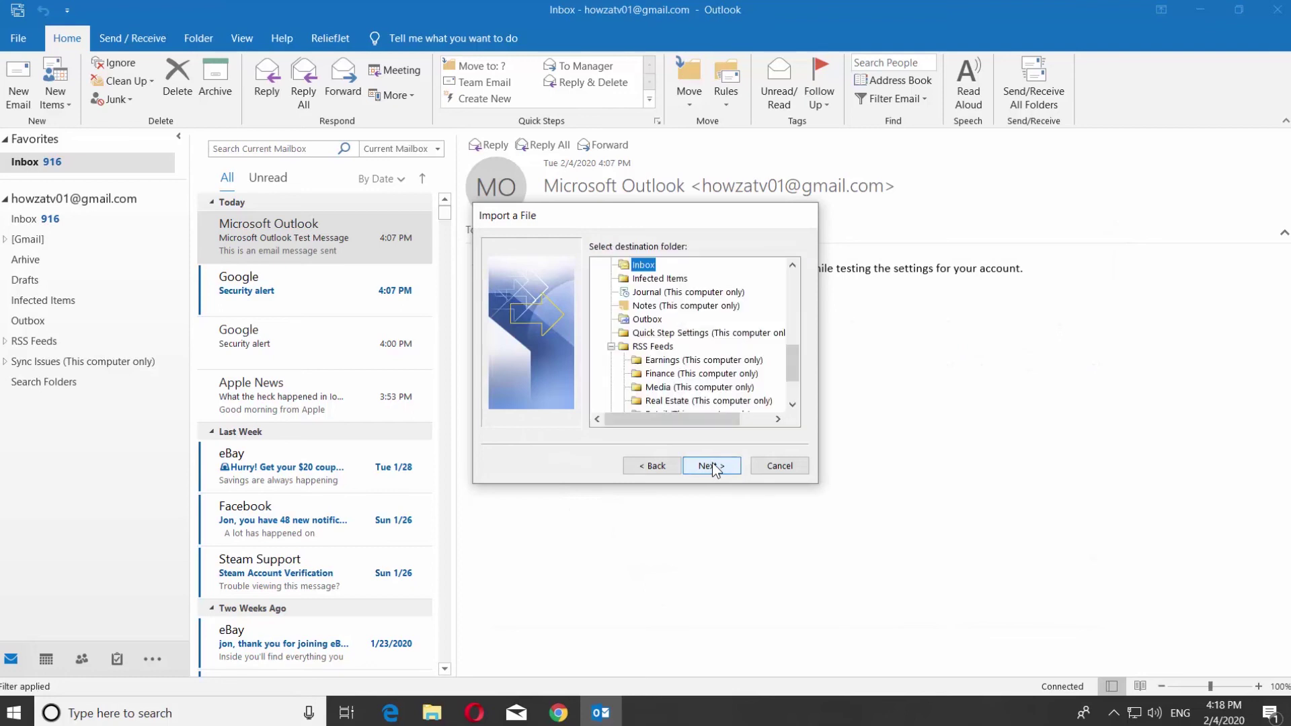
pyautogui.scroll(2, 622, 324)
pyautogui.scroll(2, 623, 323)
pyautogui.scroll(3, 622, 323)
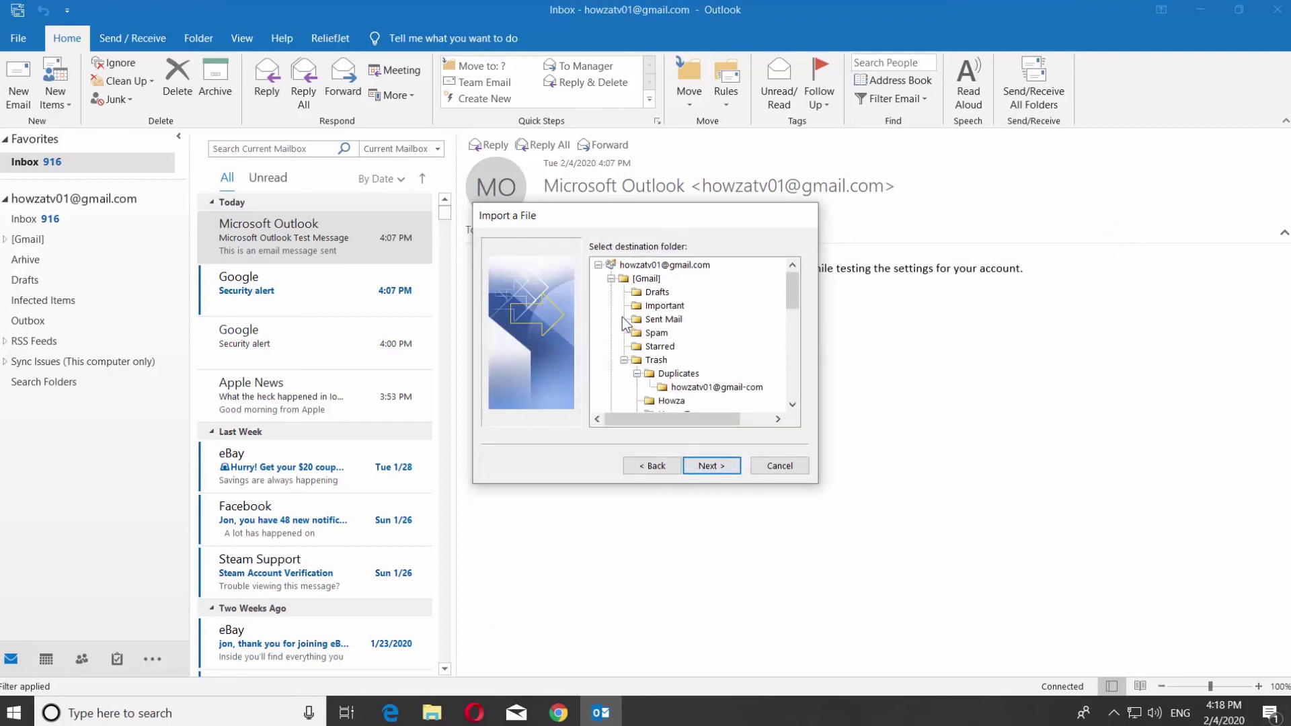
pyautogui.click(611, 279)
pyautogui.click(666, 319)
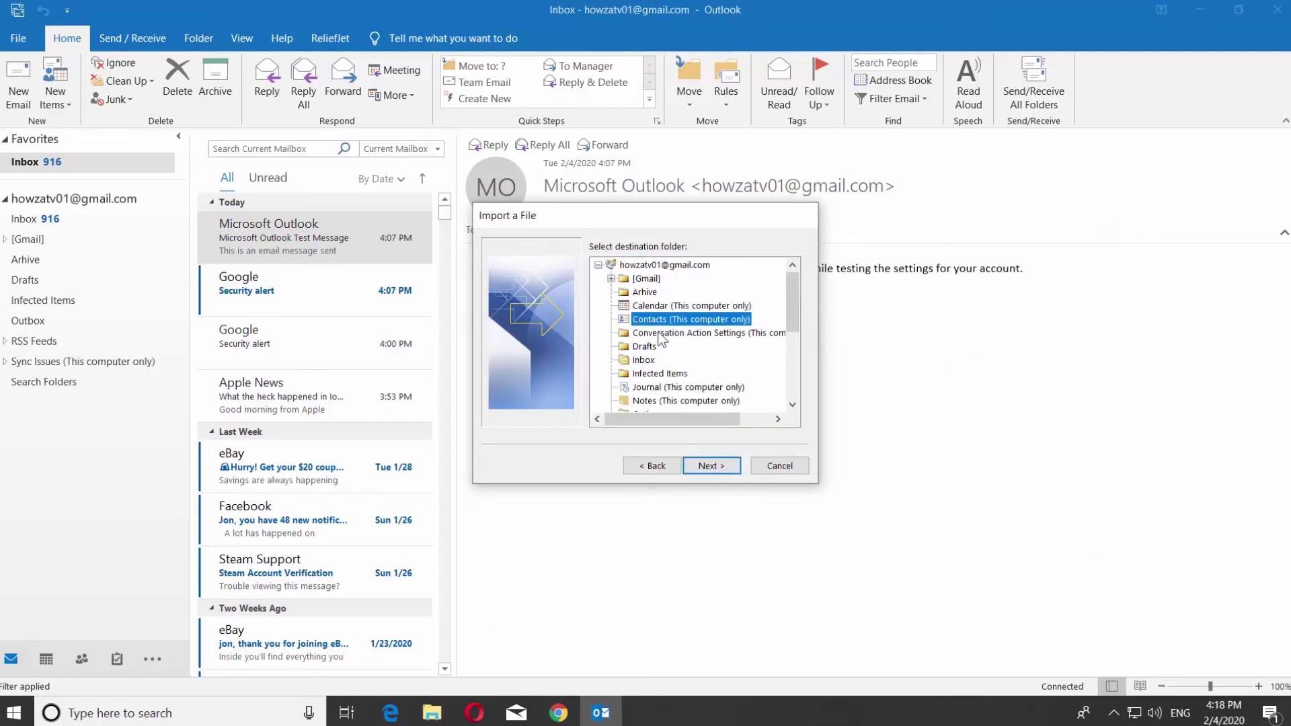
pyautogui.click(712, 466)
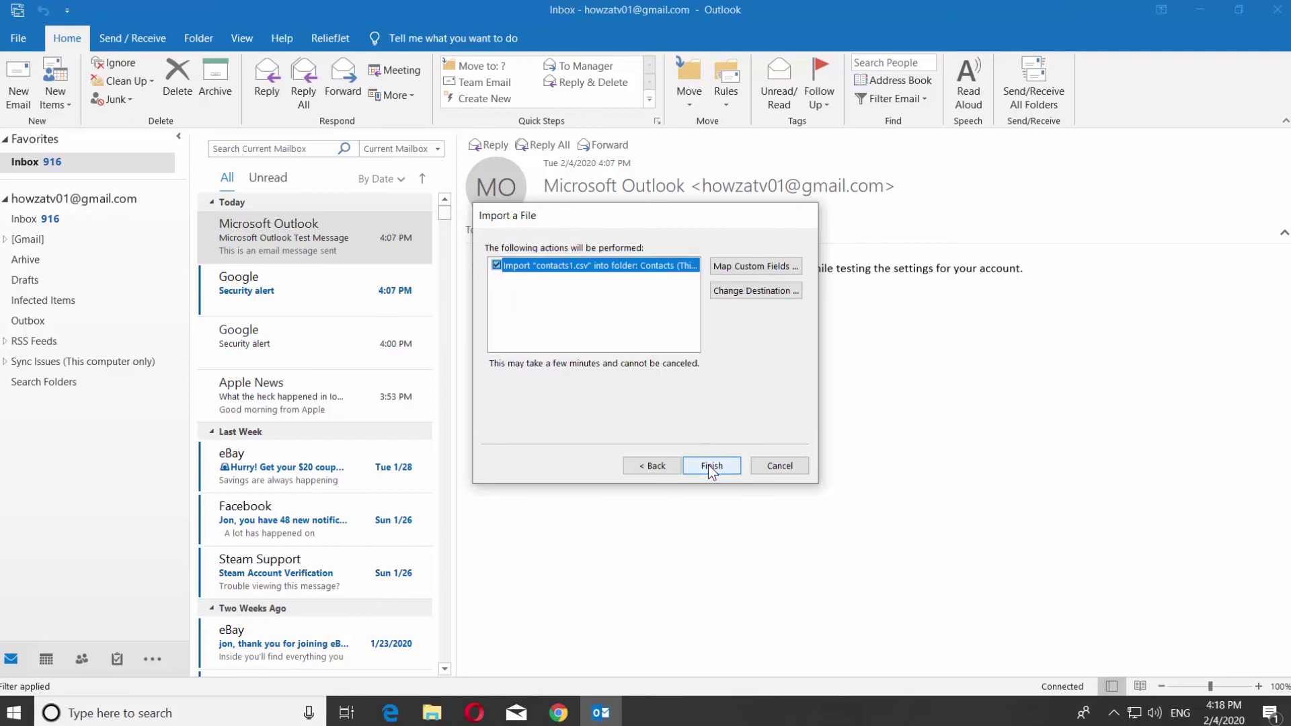